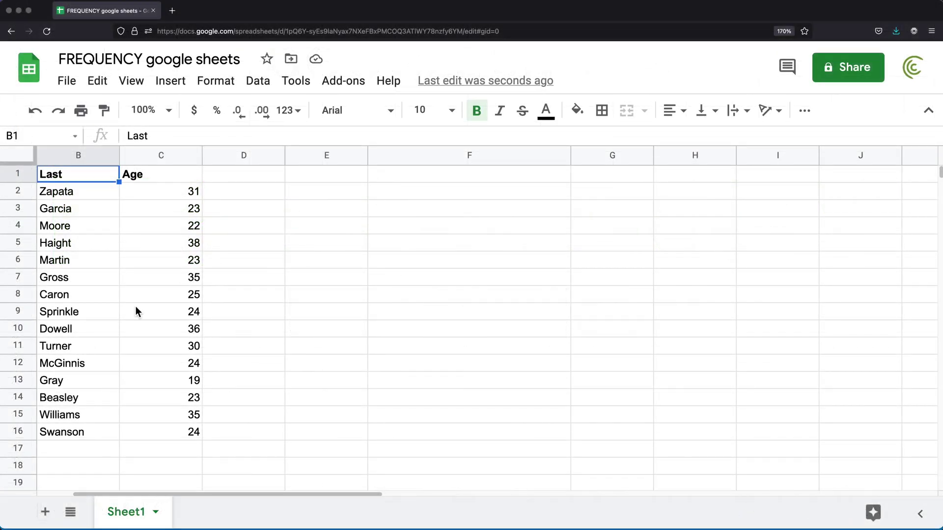
Step: Review the ages in C2:C16 and enter the age limit 24 in E3
left_click(77, 195)
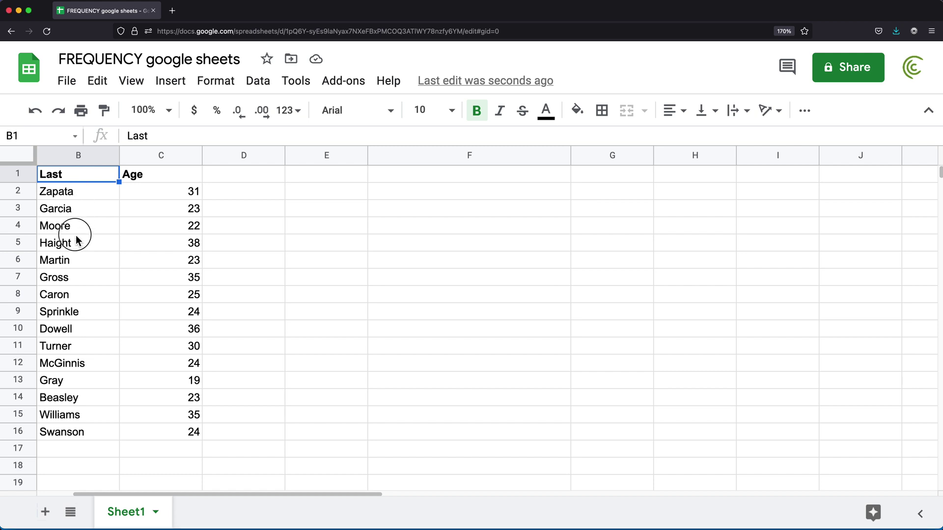
left_click_drag(166, 193, 171, 432)
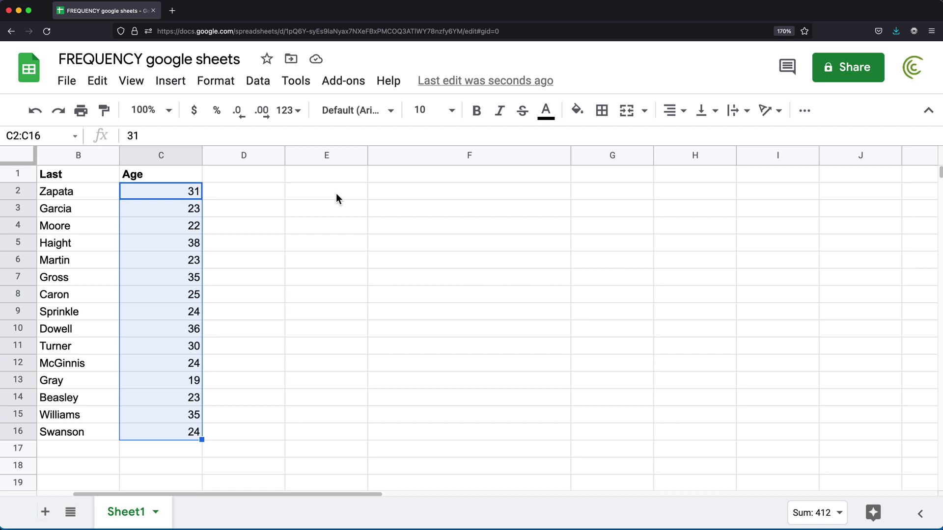
left_click(387, 211)
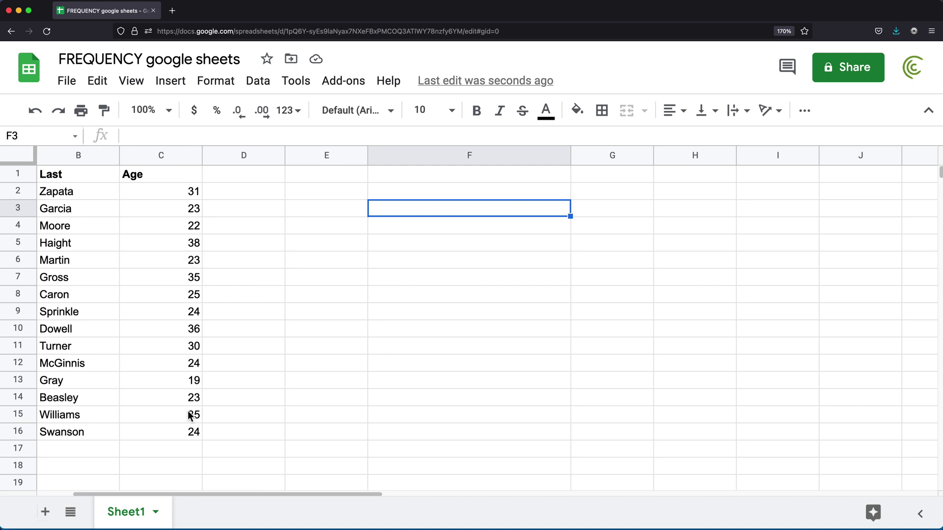
left_click(343, 213)
type("24")
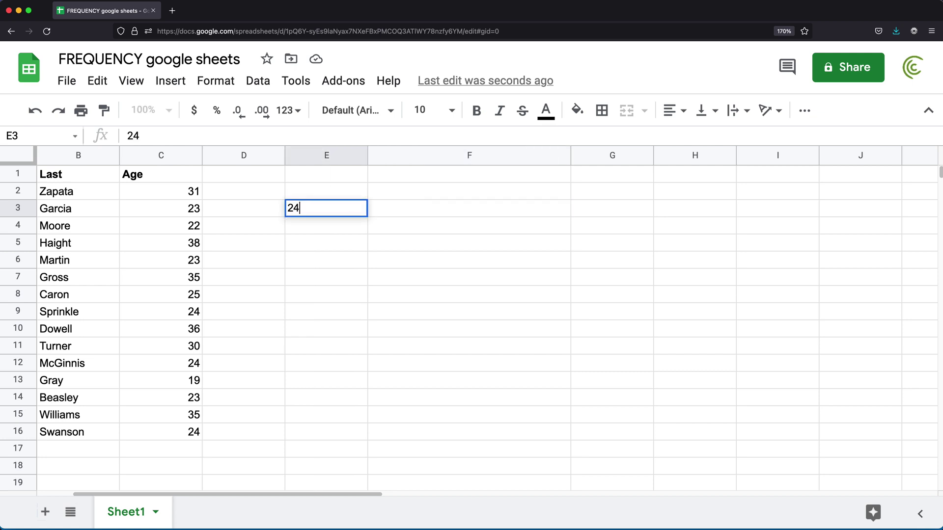
key("Tab")
Step: Enter =COUNTIF(C2:C16,E3) in F3, which counts 3 people aged 24
type("=")
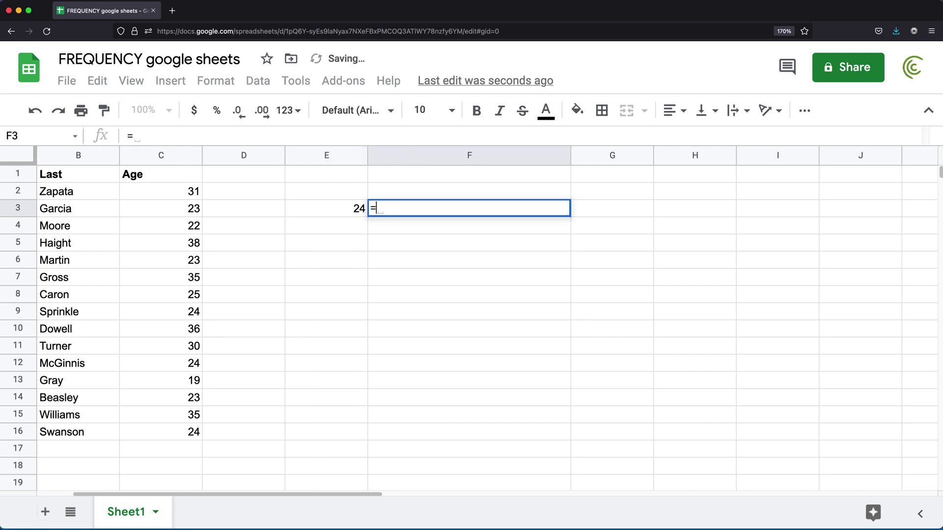
type("COUNTIF(")
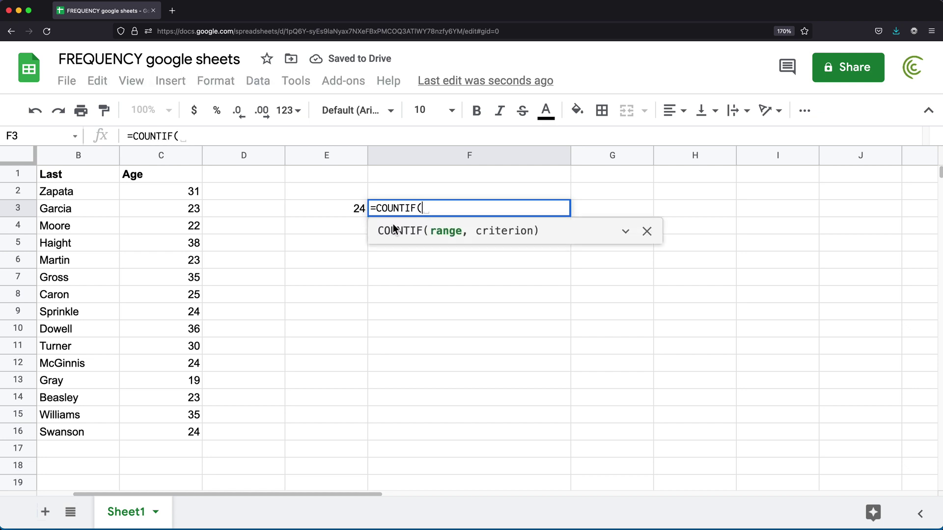
left_click_drag(182, 193, 165, 433)
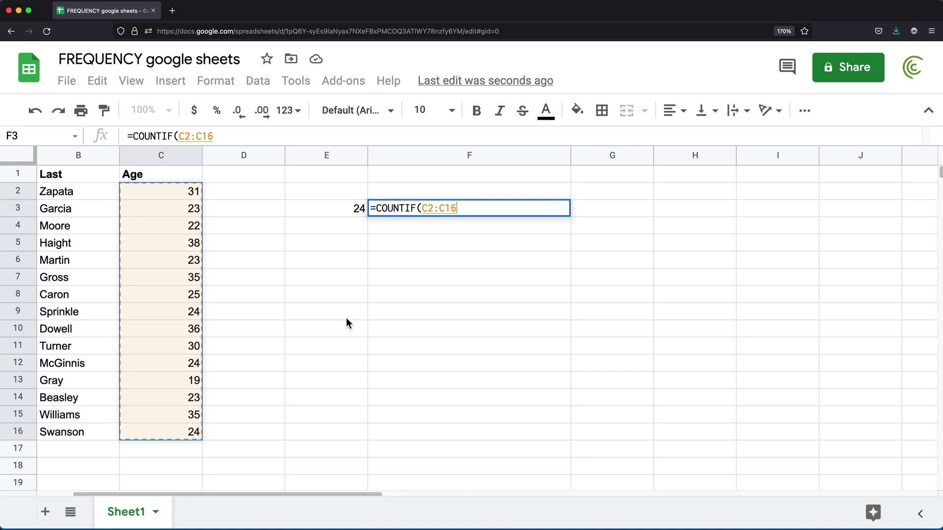
type(",")
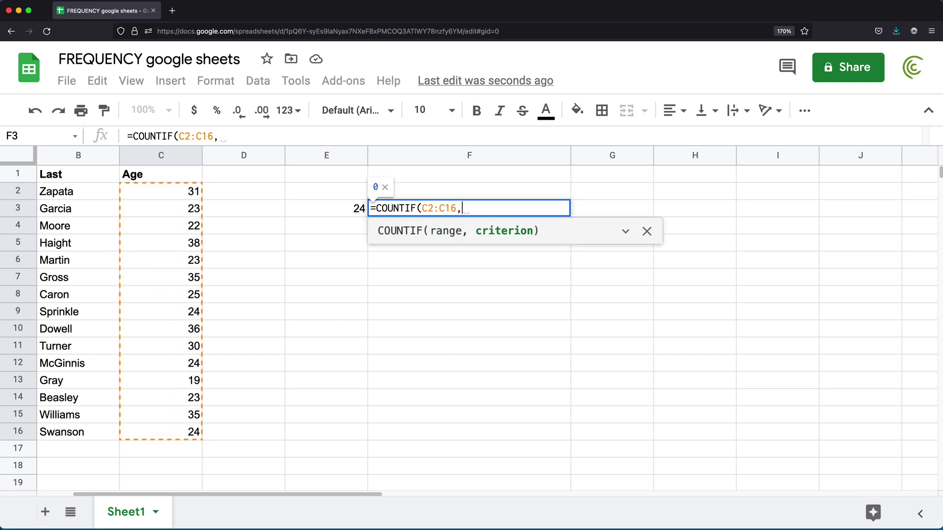
left_click(333, 210)
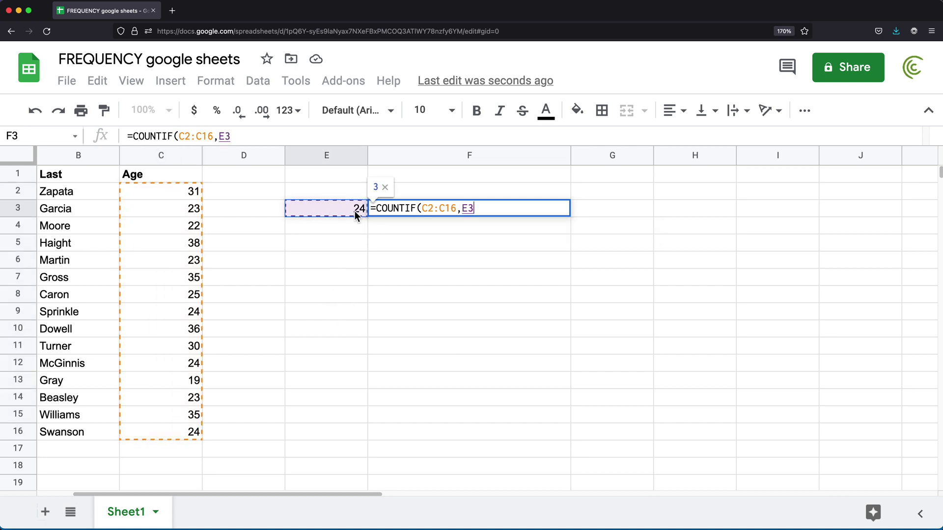
type(")")
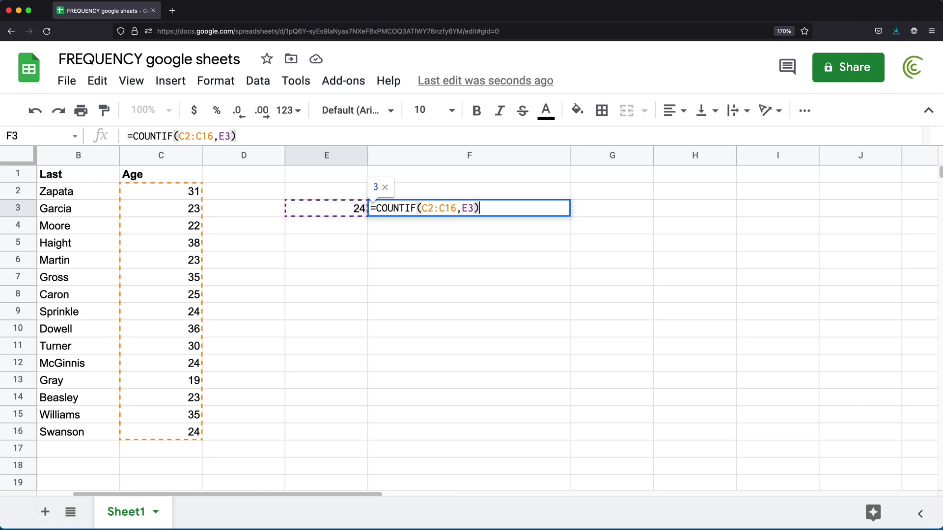
key("Return")
left_click(498, 213)
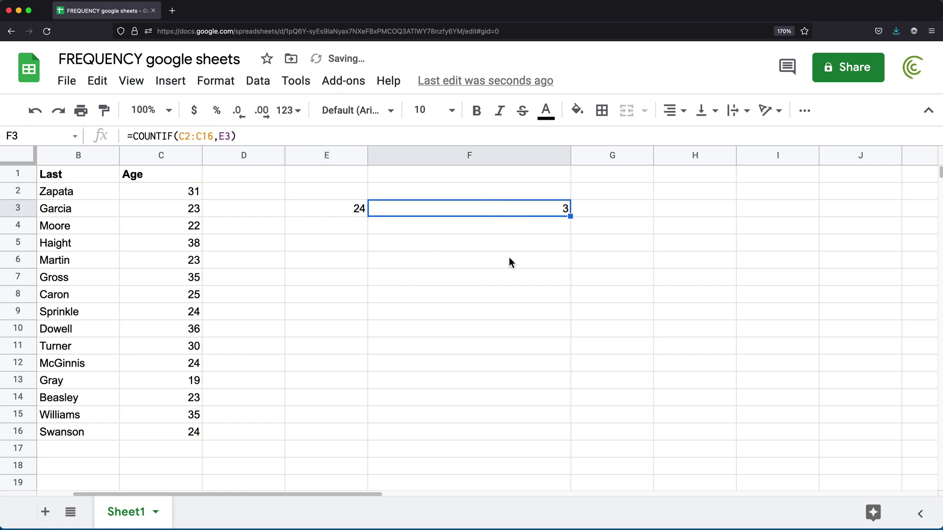
Step: Point out the 24s in C9, C12 and C16, then the younger ages 23, 22 and 23
left_click_drag(187, 191, 191, 346)
left_click(187, 307)
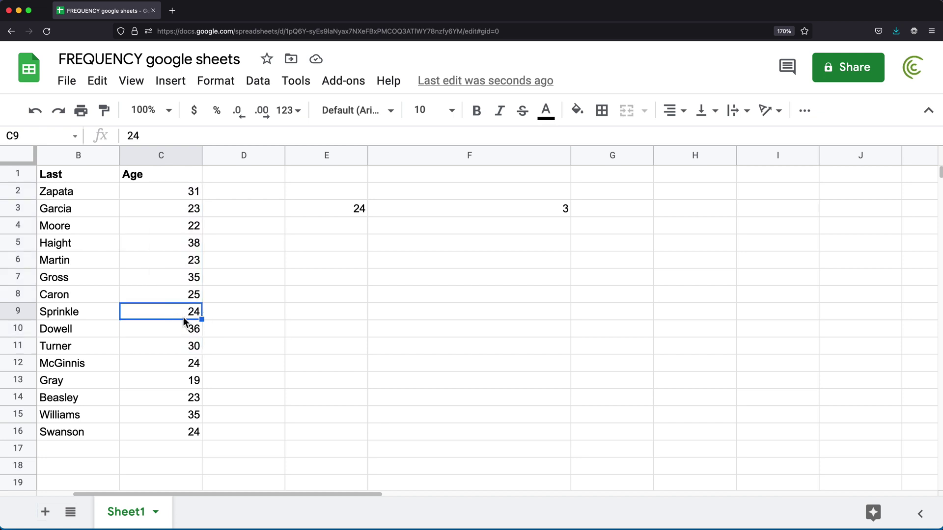
left_click(190, 364)
left_click(195, 432)
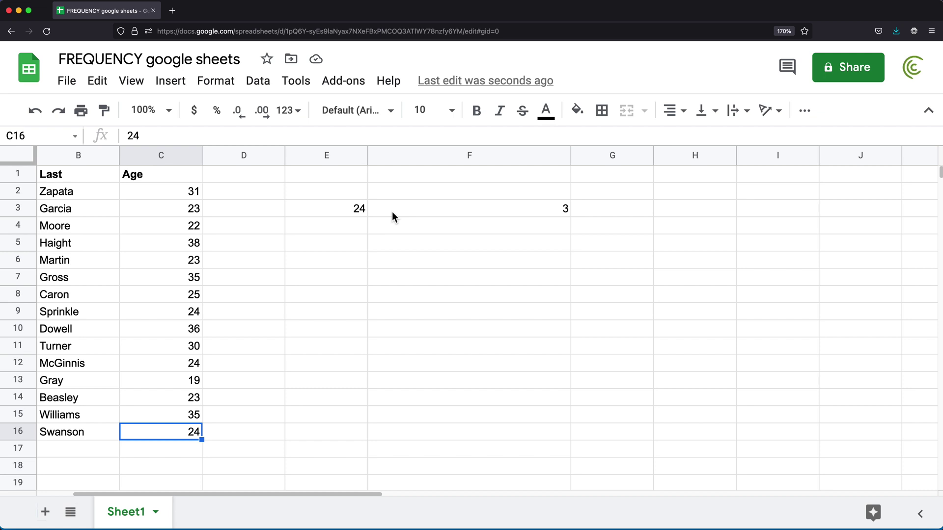
left_click(183, 215)
left_click(183, 231)
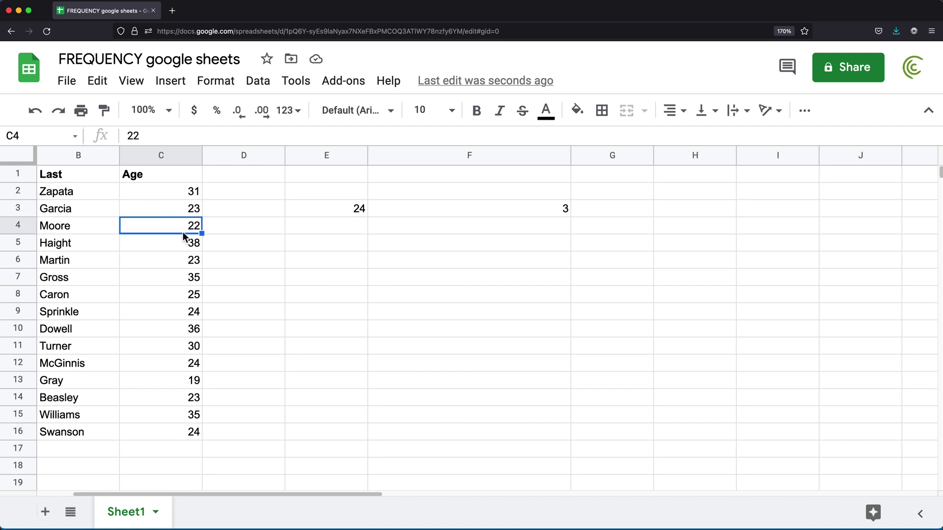
left_click(182, 260)
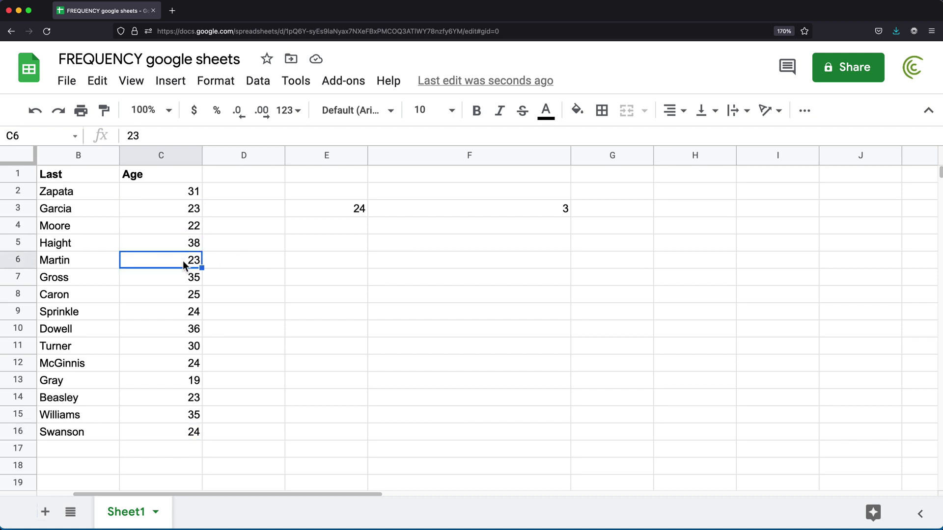
Step: Replace F3's E3 criterion with "<=24" so the count becomes 8
left_click(405, 209)
double_click(405, 209)
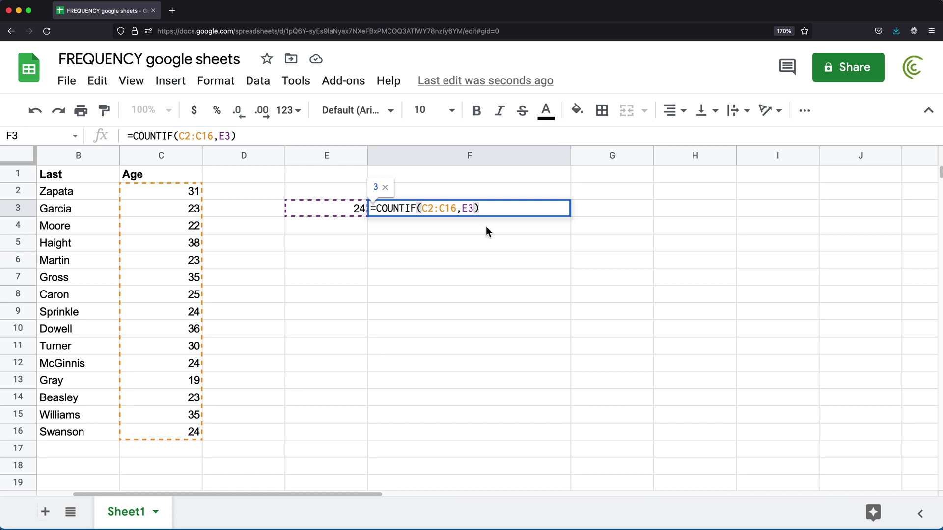
left_click(465, 208)
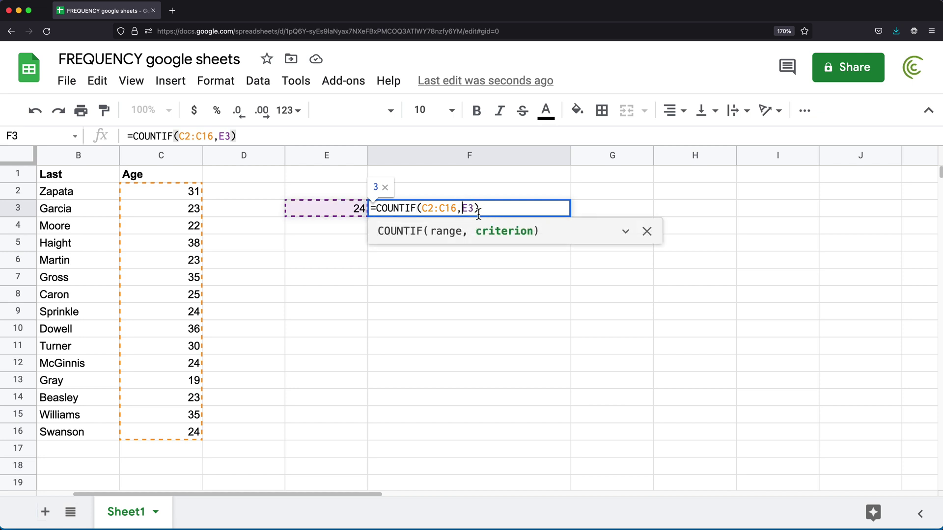
left_click(515, 211)
key("Delete")
key("BackSpace")
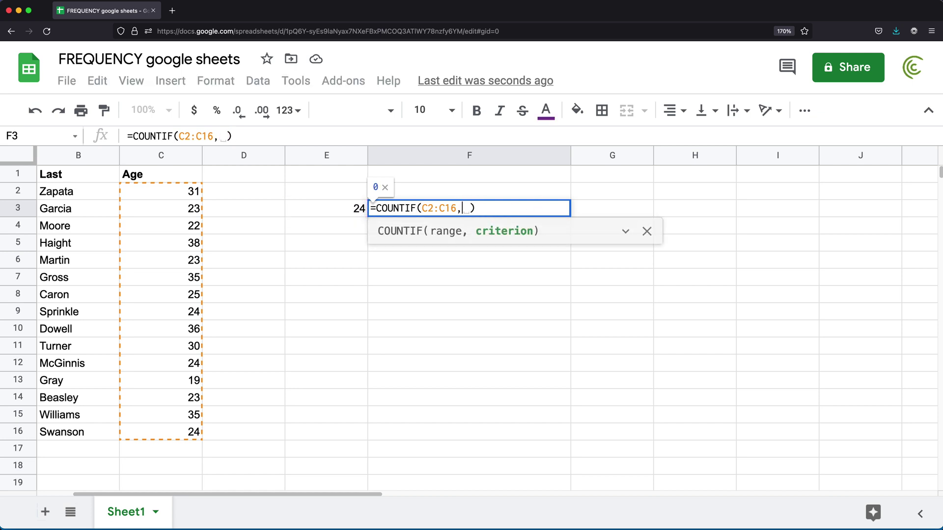
type("\"\"")
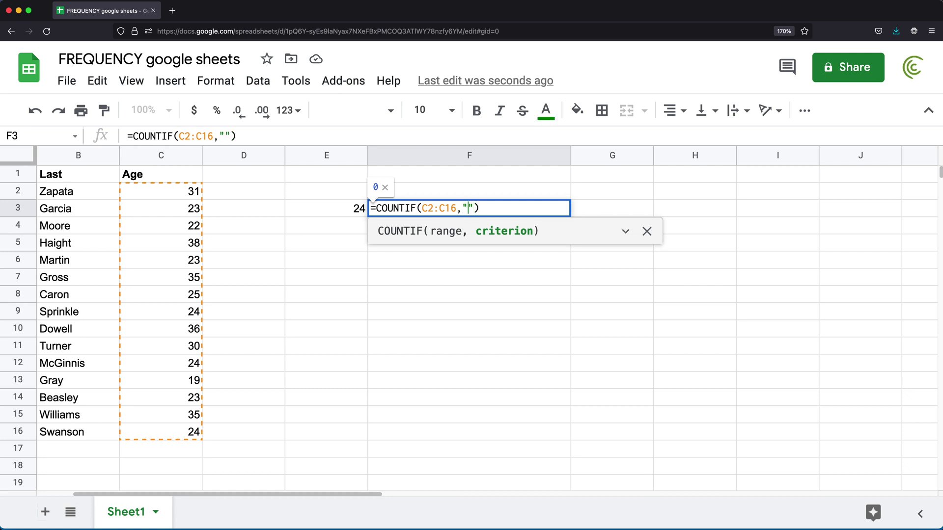
type("<=24")
key("Return")
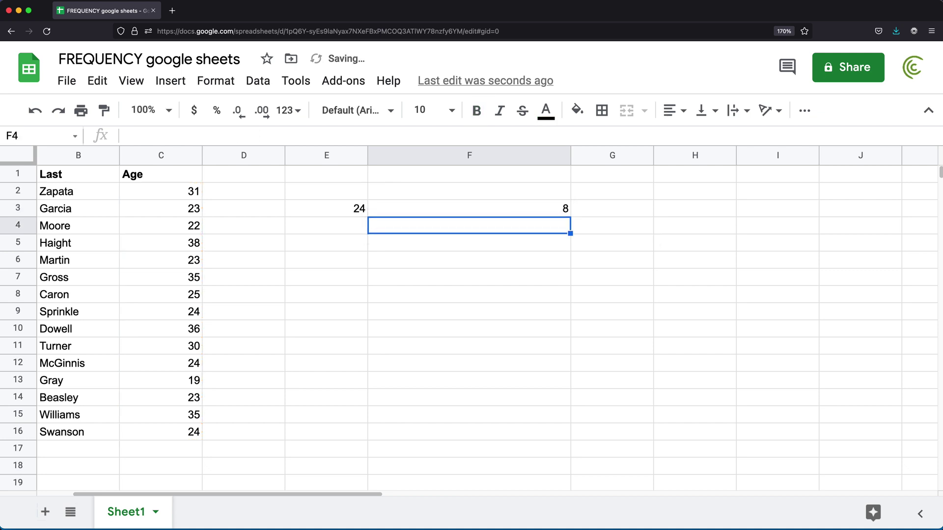
left_click(520, 211)
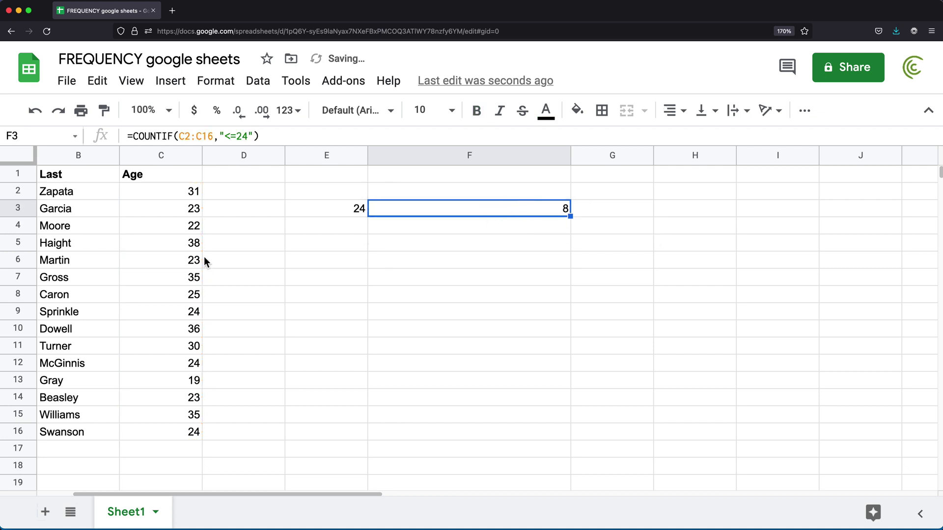
Step: Check the eight ages of 24 or under in column C against F3's count
left_click(192, 214)
left_click_drag(193, 219, 194, 227)
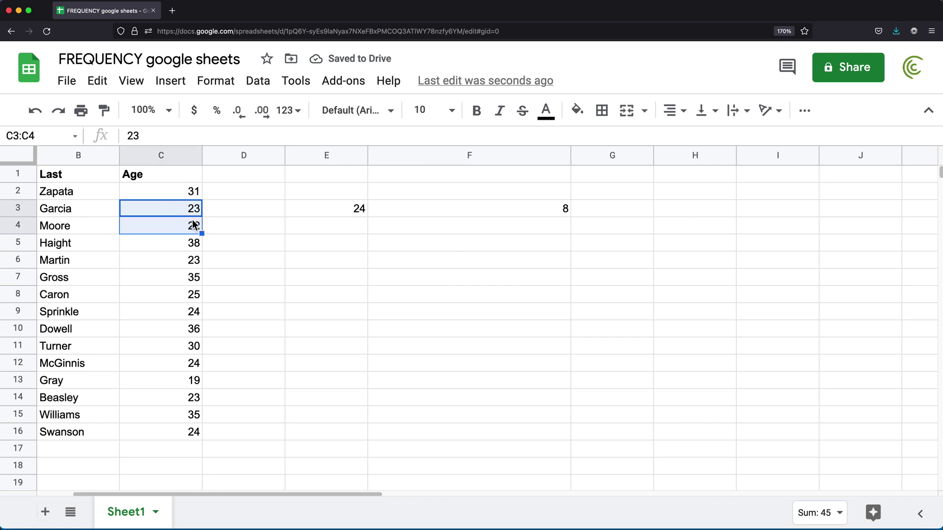
left_click(191, 264)
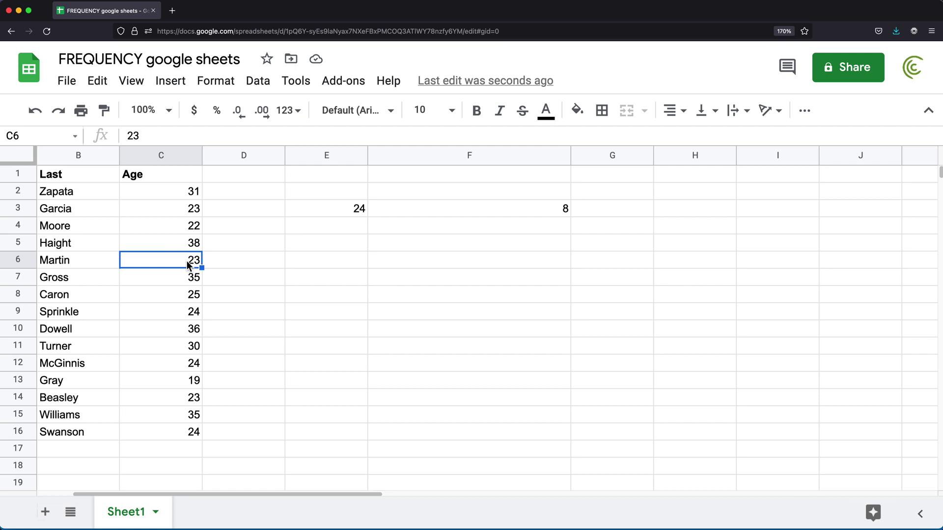
left_click(191, 313)
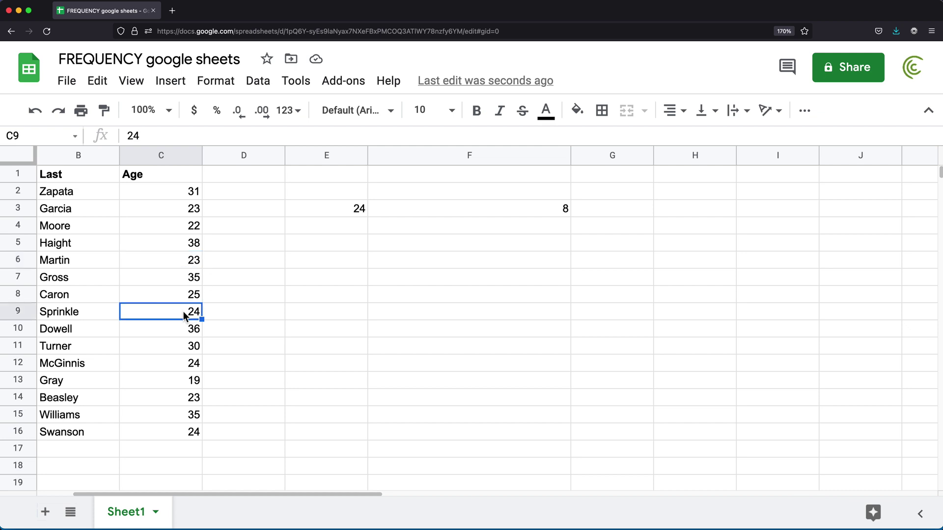
left_click(190, 365)
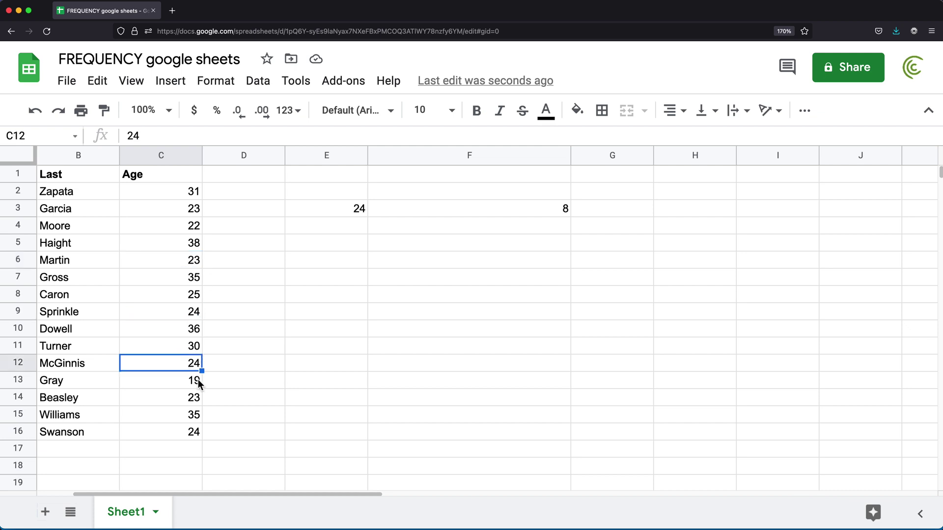
left_click_drag(190, 381, 195, 399)
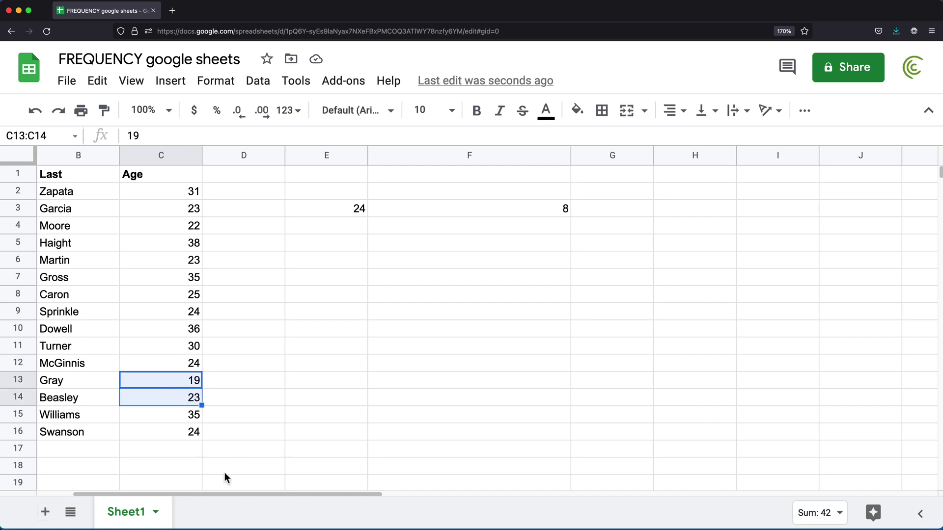
left_click(189, 440)
left_click(485, 208)
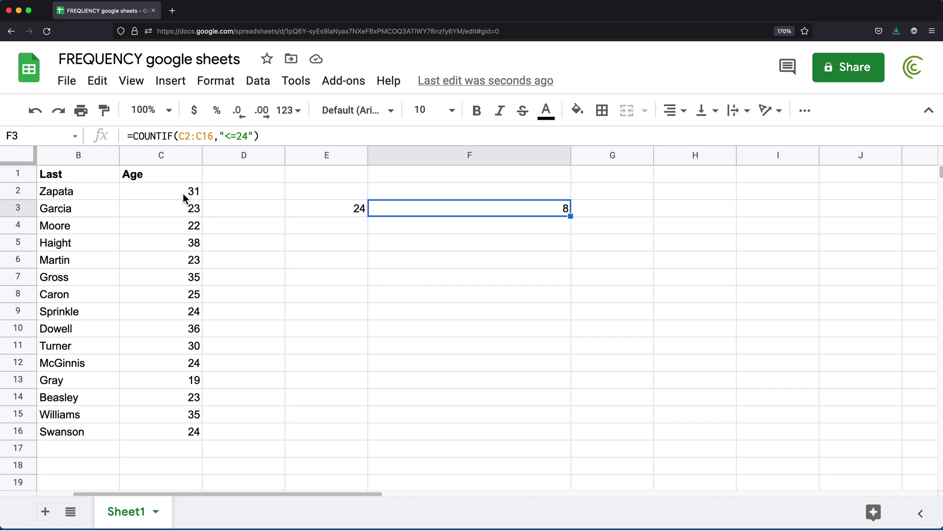
Step: Narrow columns F and E to fit their values and reopen F3's formula
left_click_drag(183, 191, 164, 438)
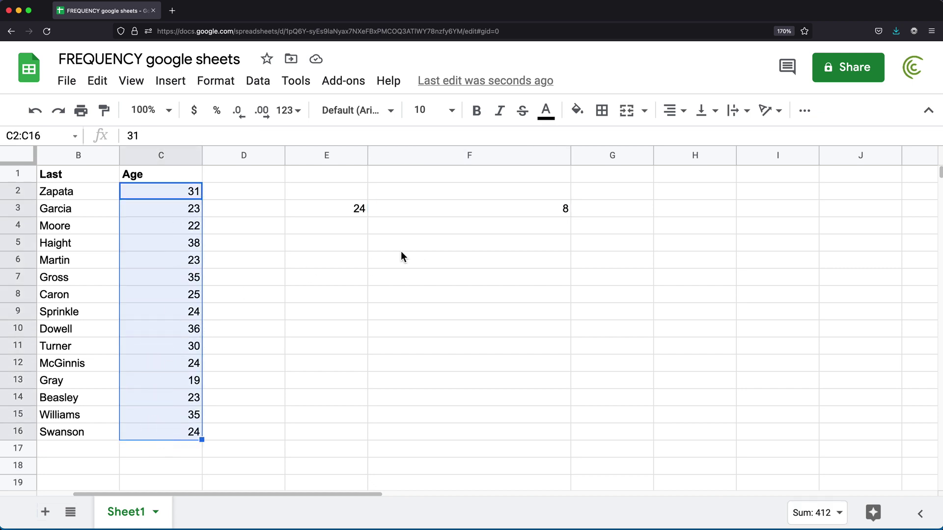
left_click(339, 209)
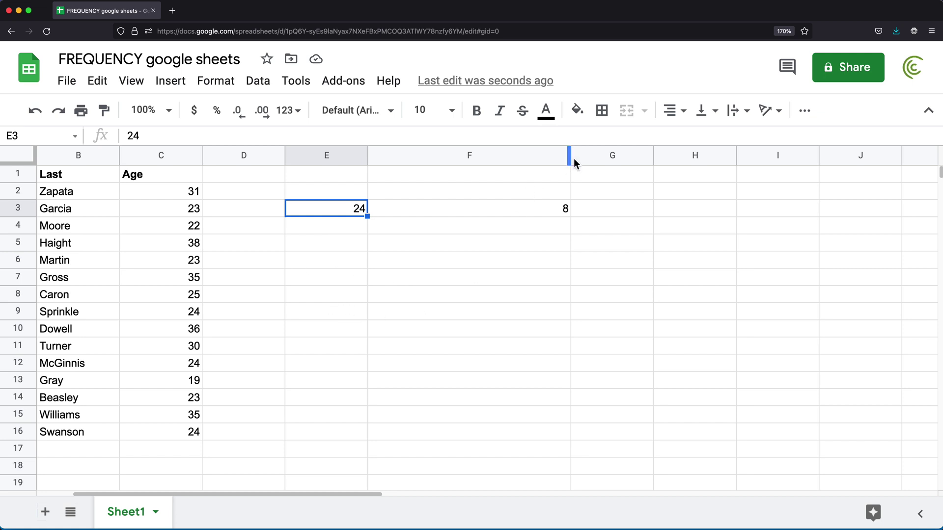
left_click_drag(574, 158, 323, 156)
left_click(367, 216)
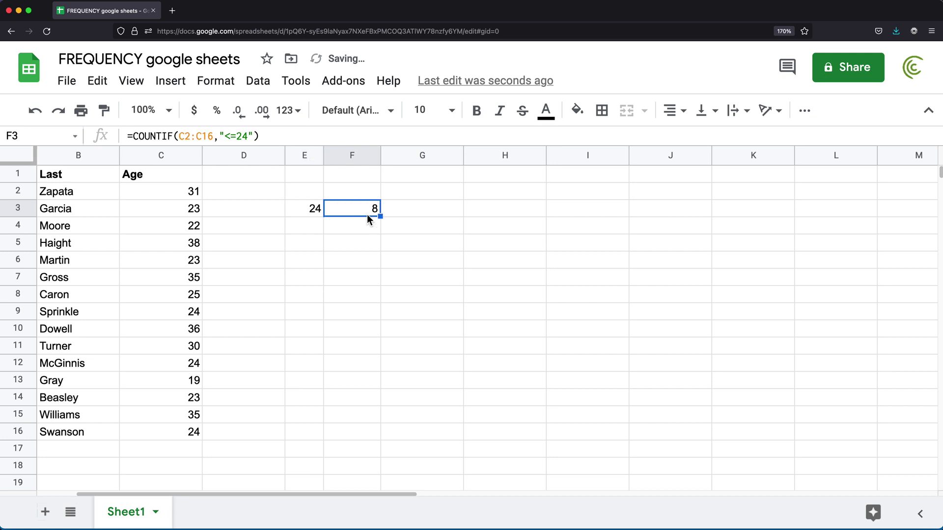
double_click(368, 216)
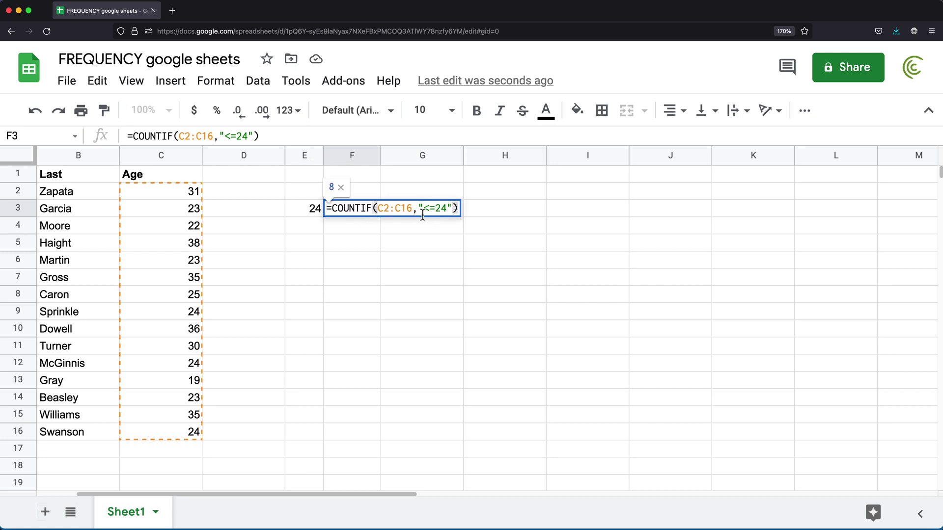
Step: Confirm F3's formula, then enter the labels 0-24, 25-30, 31-35 and 36 and up in H3:H6
key("Return")
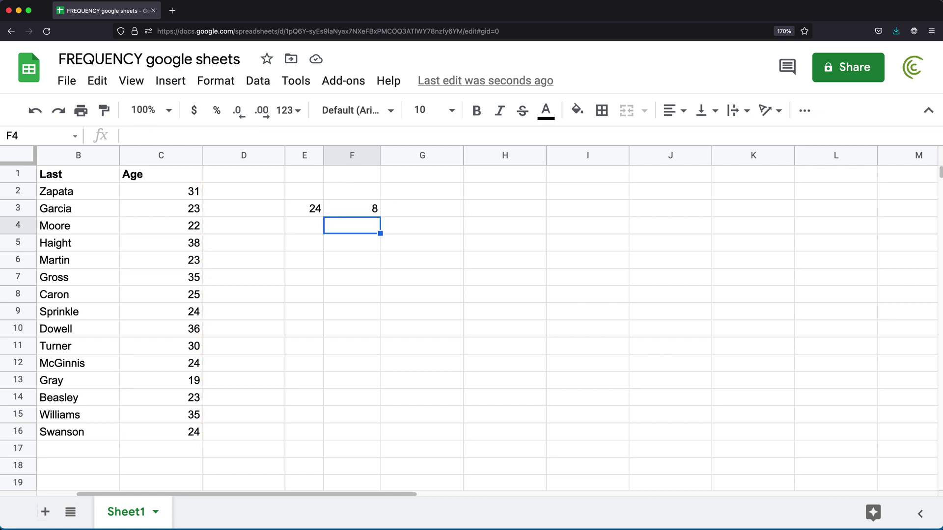
key("Up")
key("Right")
key("Right")
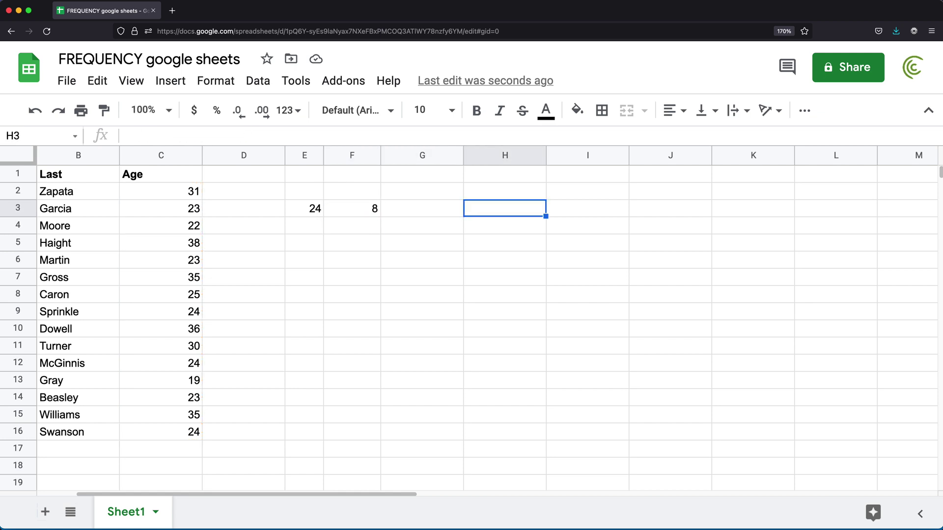
type("0-")
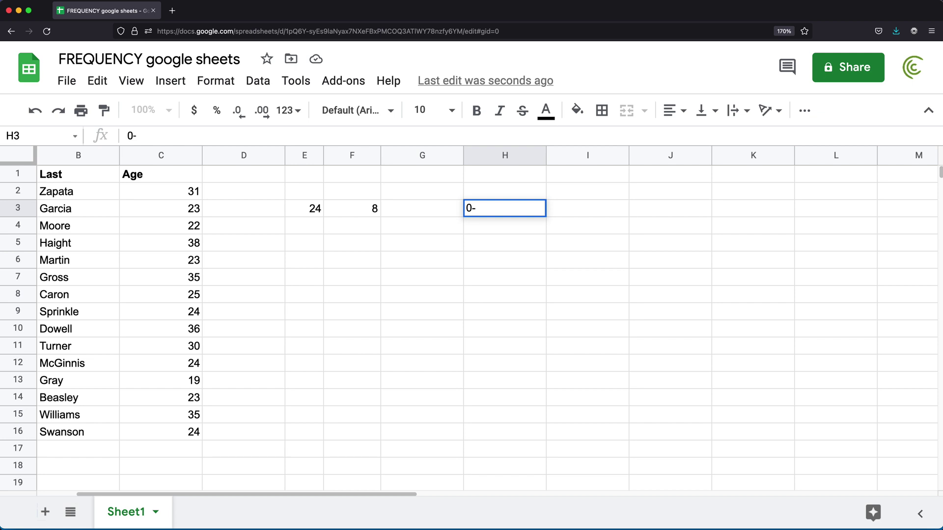
type("24")
key("Return")
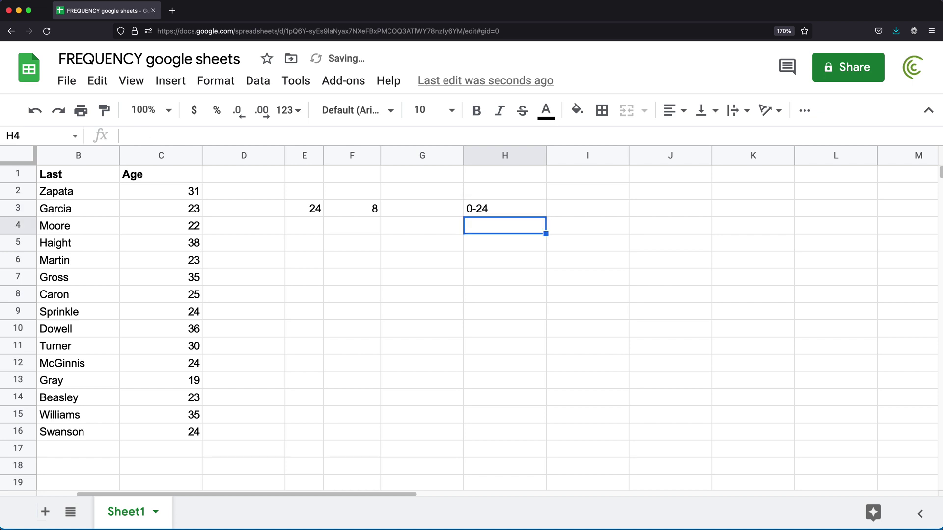
type("25")
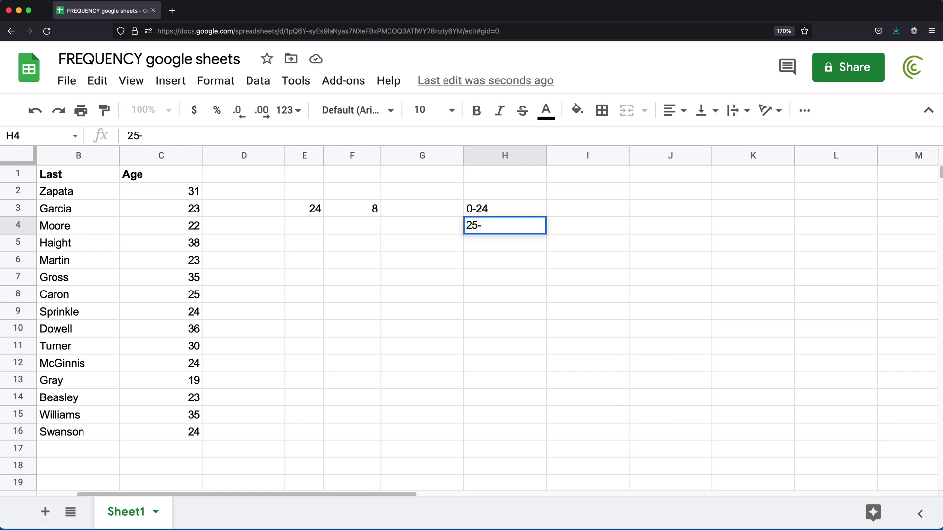
type("-30")
key("Return")
type("31-35")
key("Return")
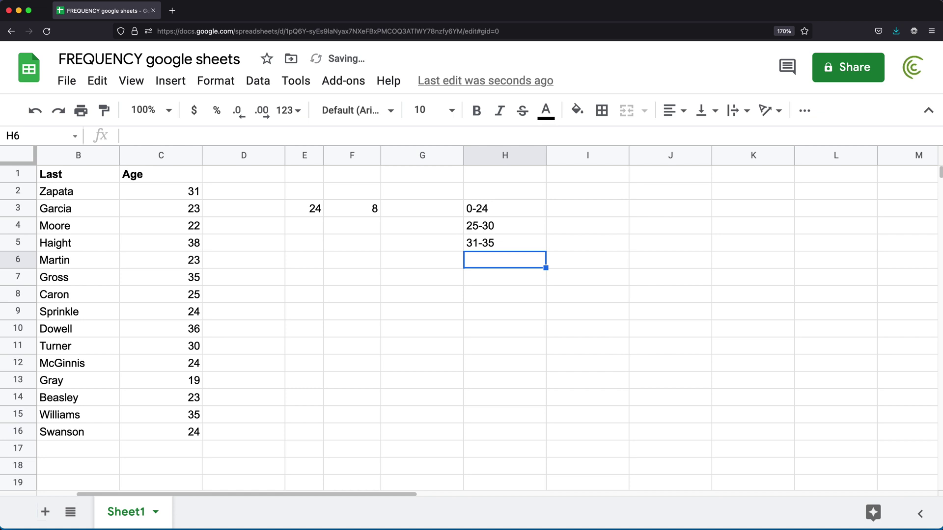
type("36 ")
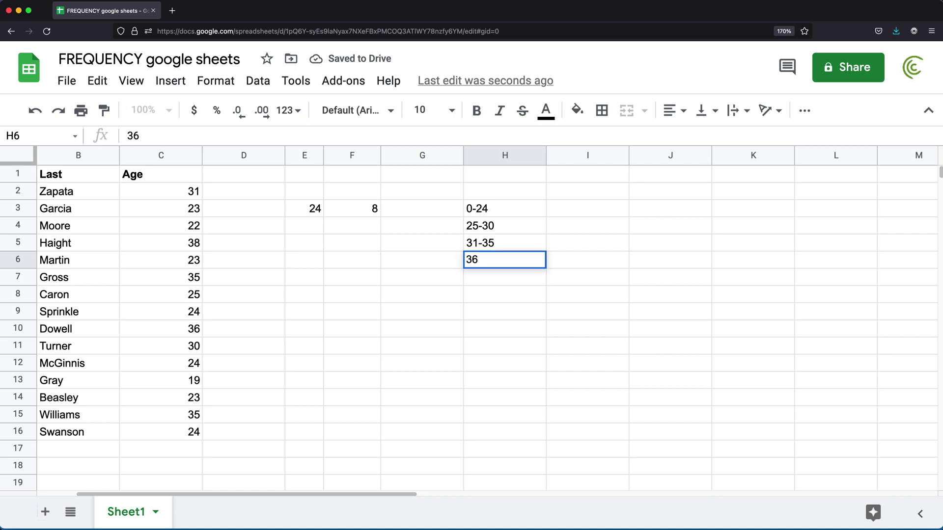
type("and up")
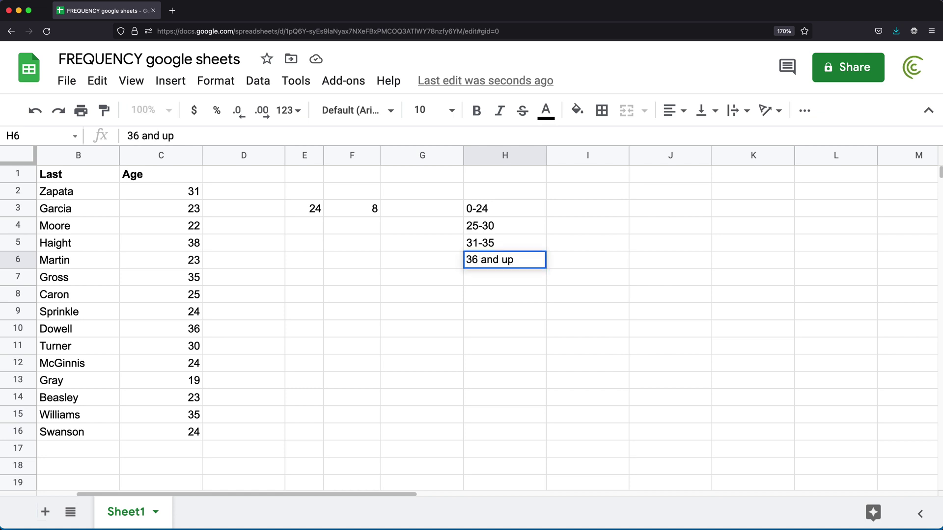
key("Return")
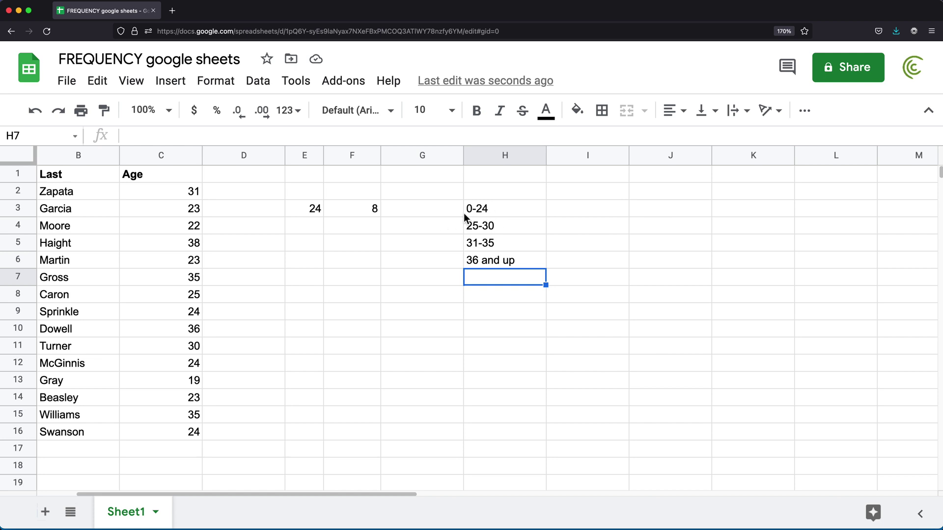
Step: Enter the upper limits 24, 30 and 35 in I3, I4 and I5
left_click(478, 215)
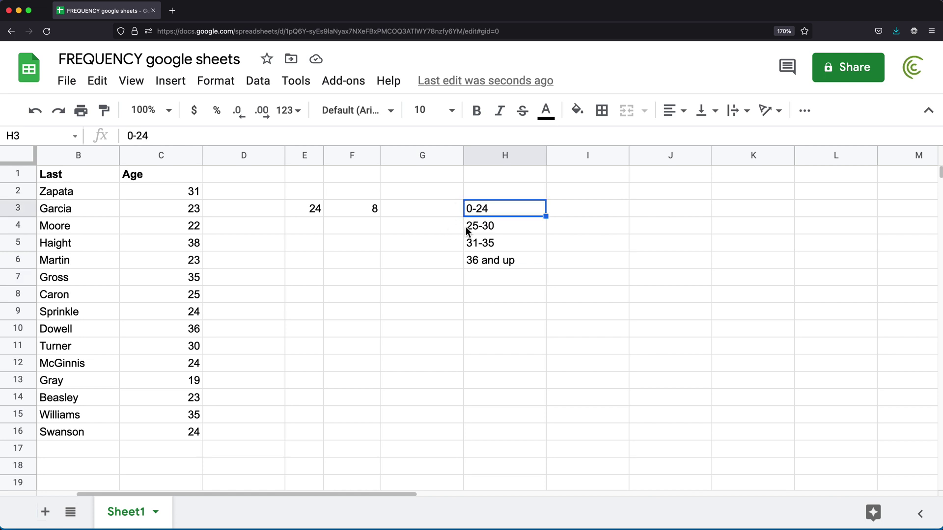
left_click(562, 209)
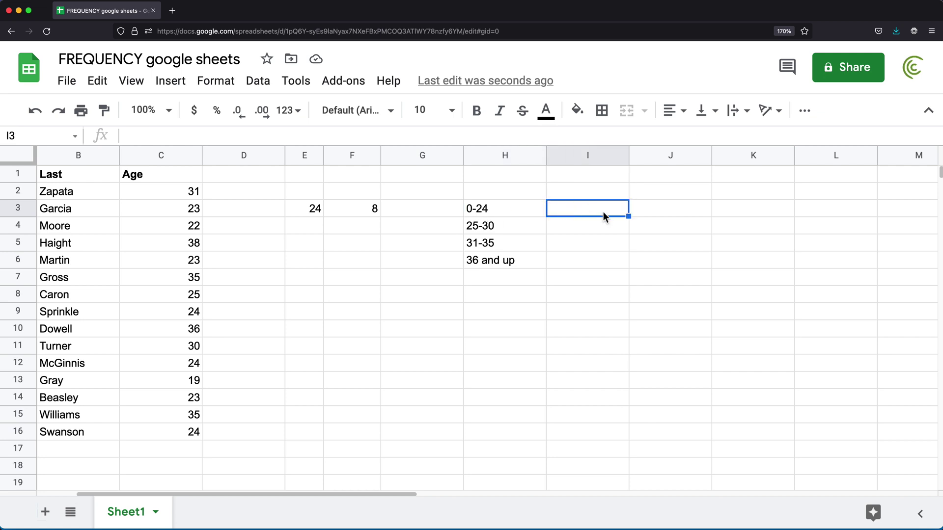
type("24")
key("Return")
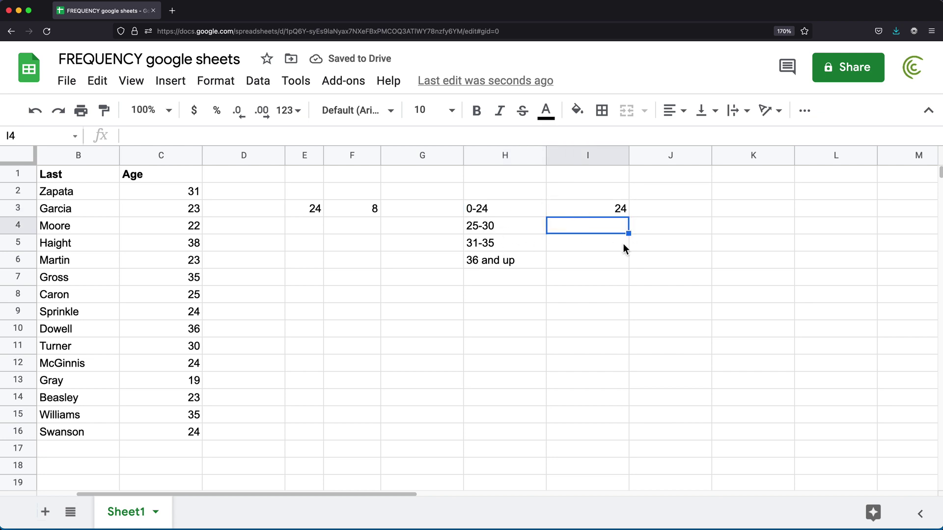
type("30")
key("Return")
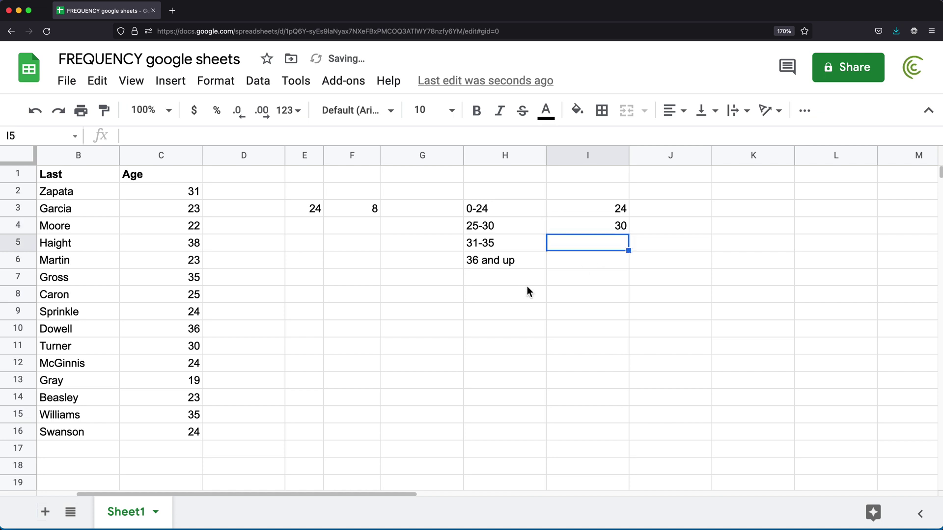
type("35")
key("Return")
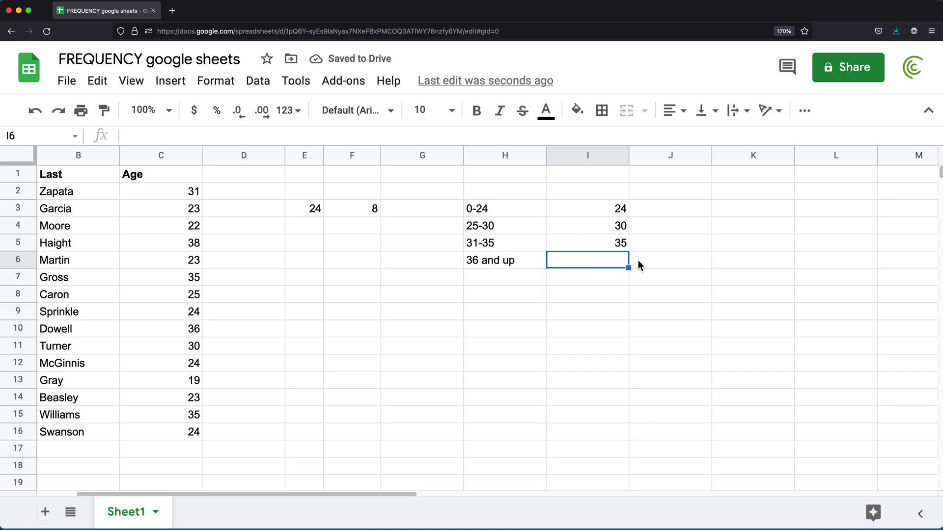
Step: Enter =FREQUENCY(C2:C16,I3:I5) in J3, spilling counts 8, 2, 3, 2 down J3:J6
left_click(671, 212)
type("=FRE")
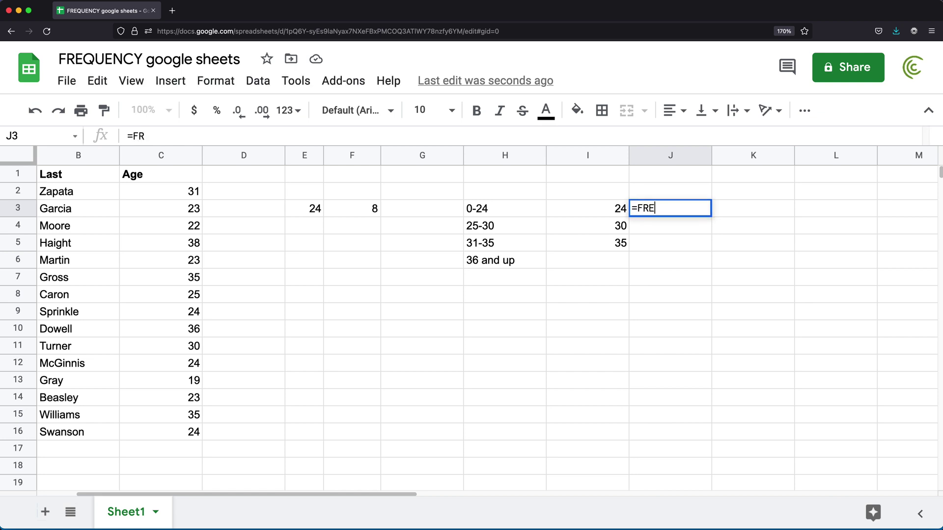
type("QUENCY(")
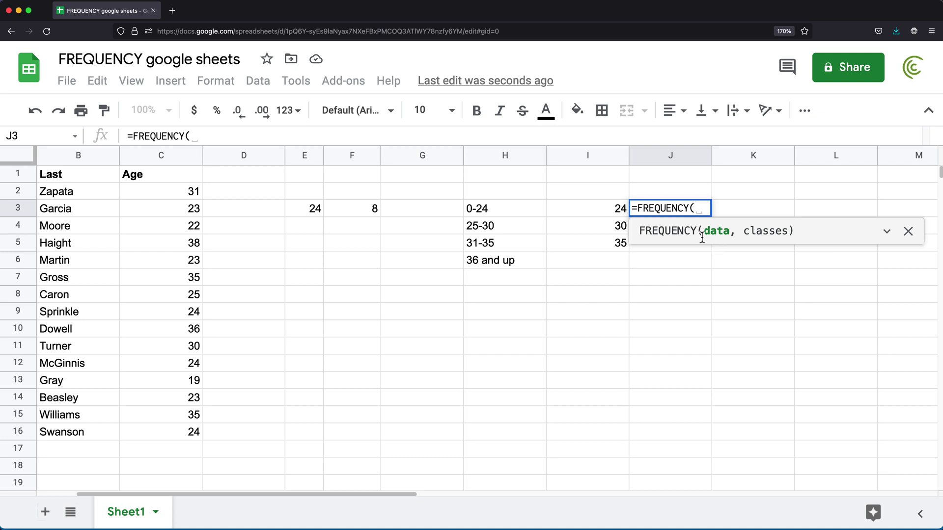
left_click_drag(154, 191, 172, 430)
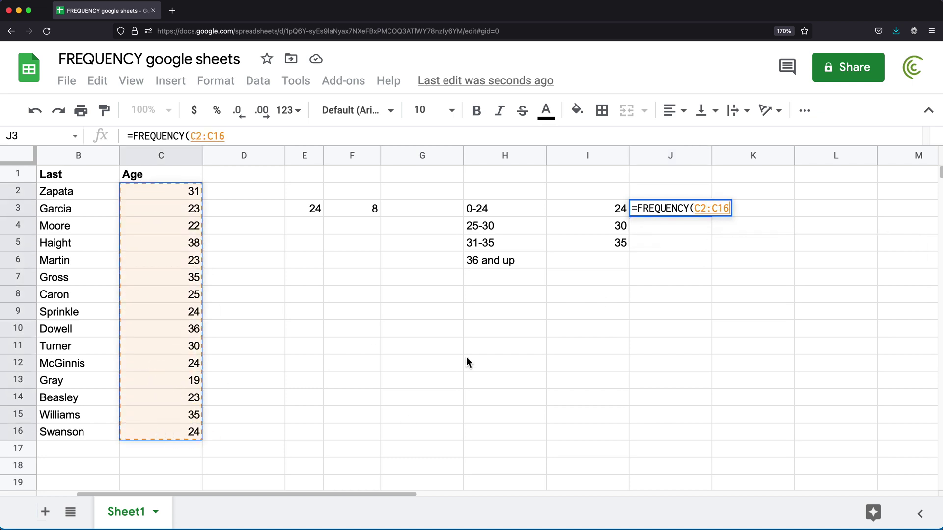
type(",")
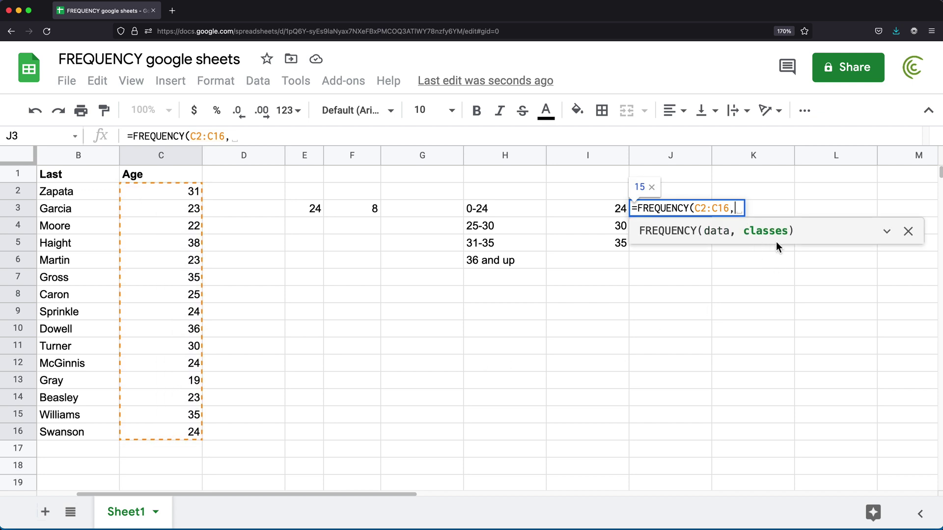
left_click(596, 212)
left_click_drag(596, 212, 597, 235)
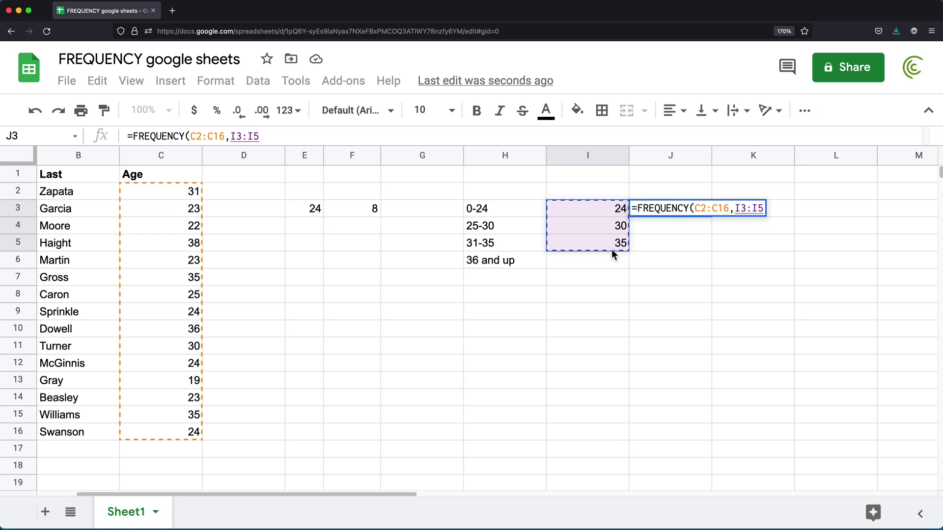
type(")")
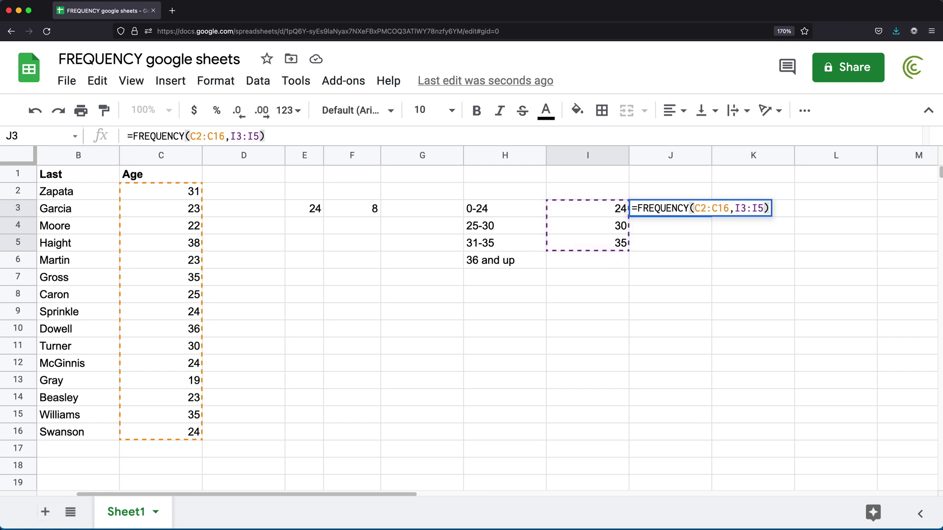
key("Return")
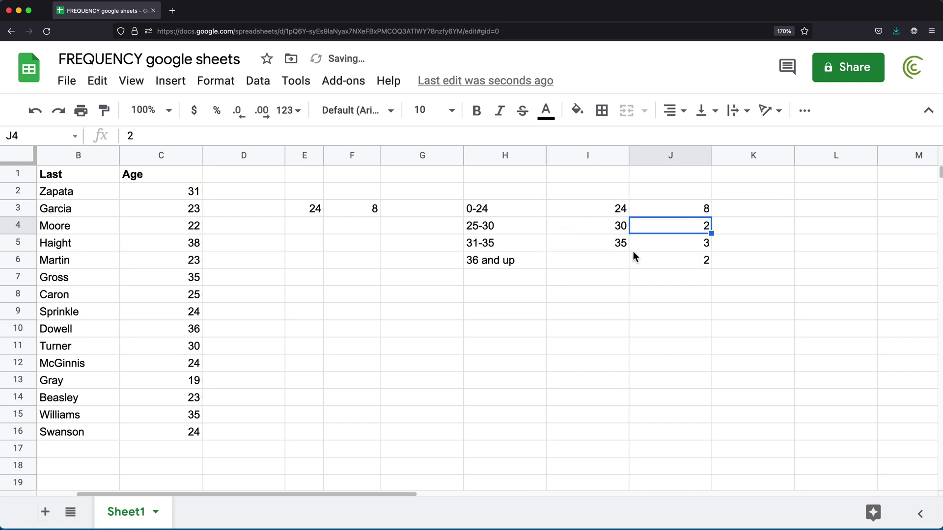
key("Up")
key("Up")
key("Down")
key("Down")
key("Down")
key("Down")
left_click(698, 208)
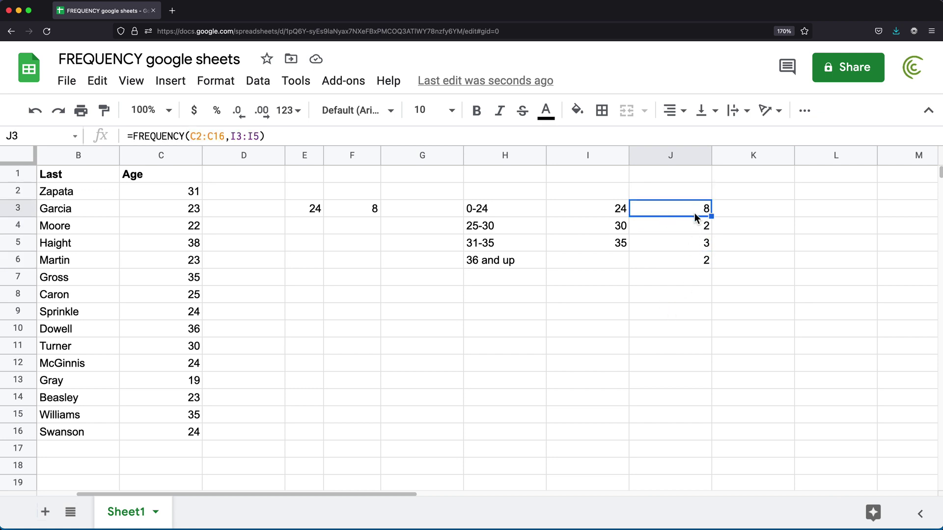
left_click(480, 212)
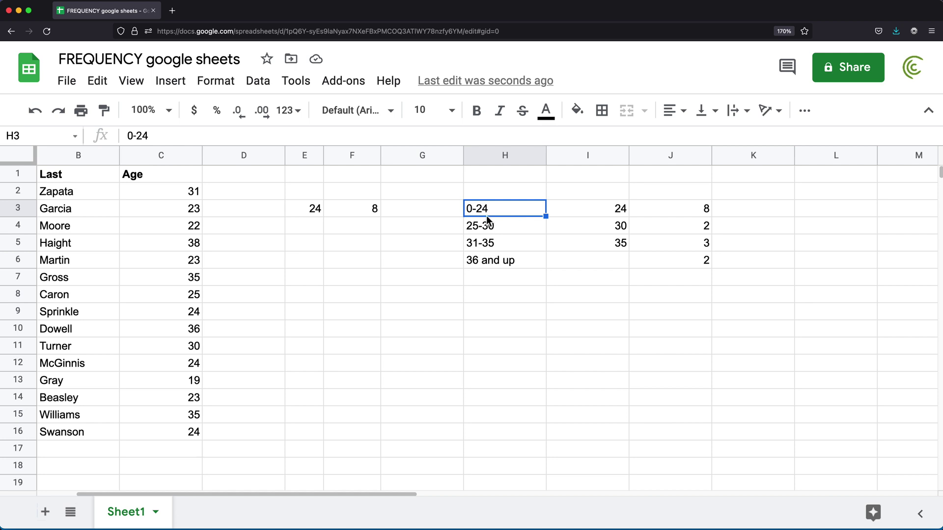
left_click(593, 213)
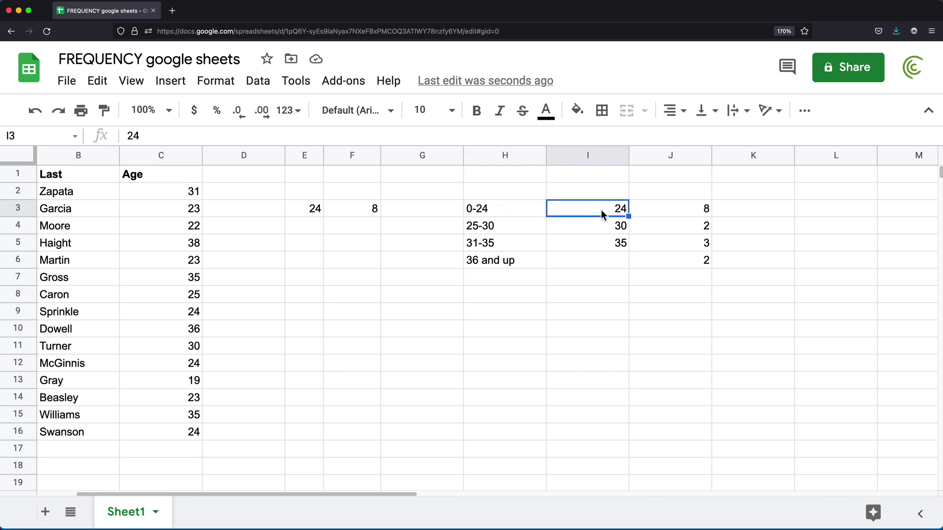
left_click(352, 215)
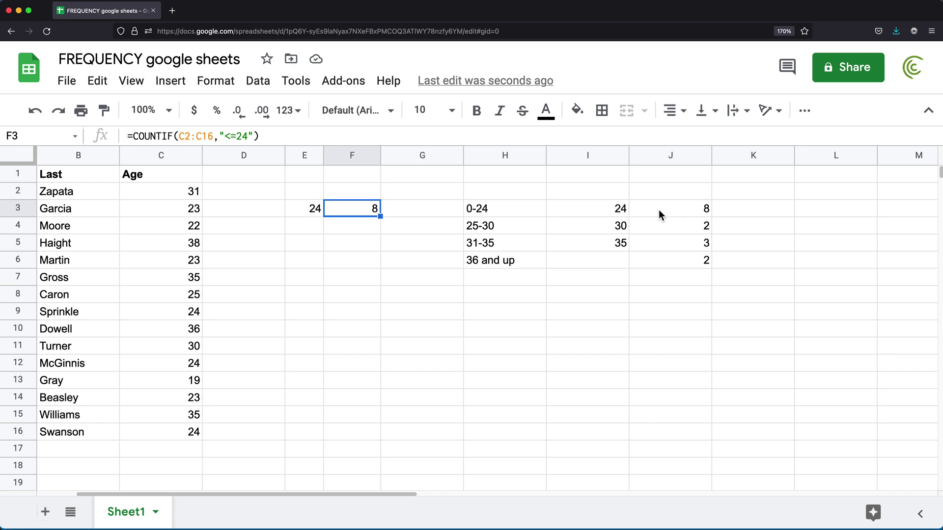
left_click(483, 212)
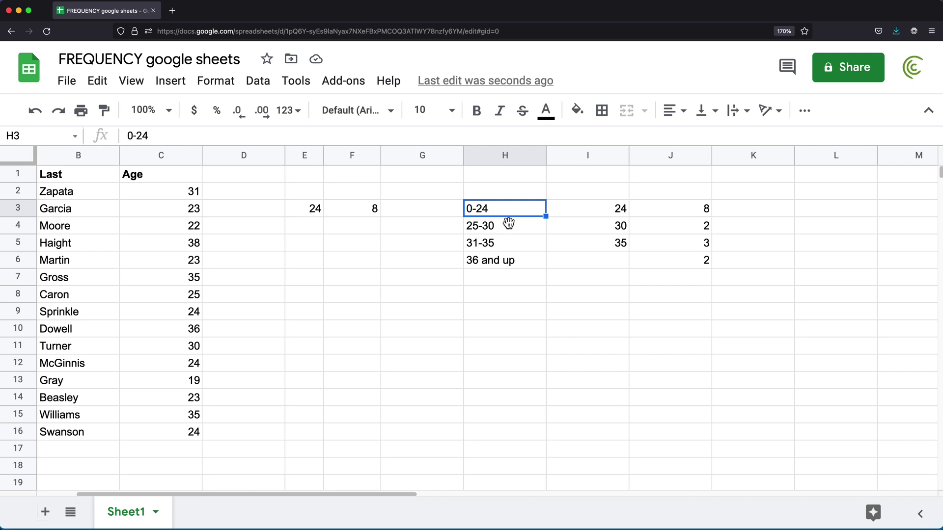
left_click(491, 228)
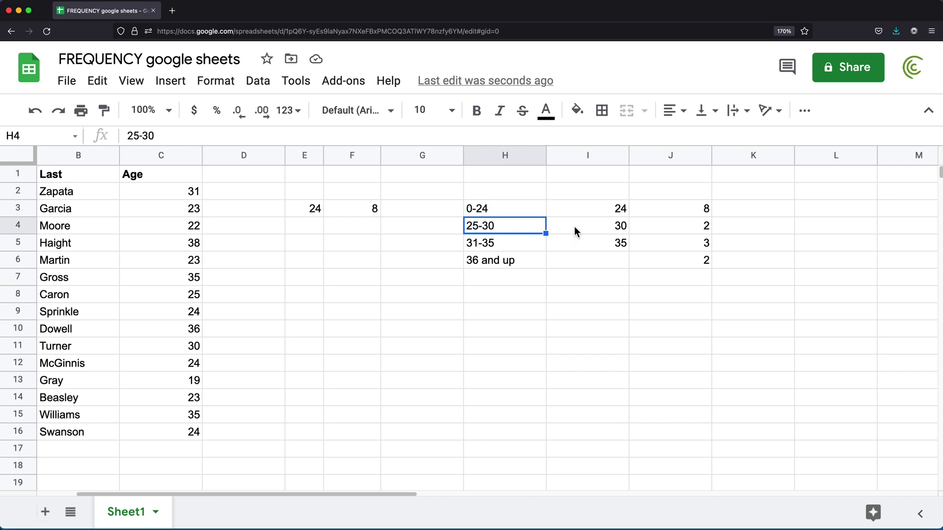
key("shift+Right")
key("shift+Right")
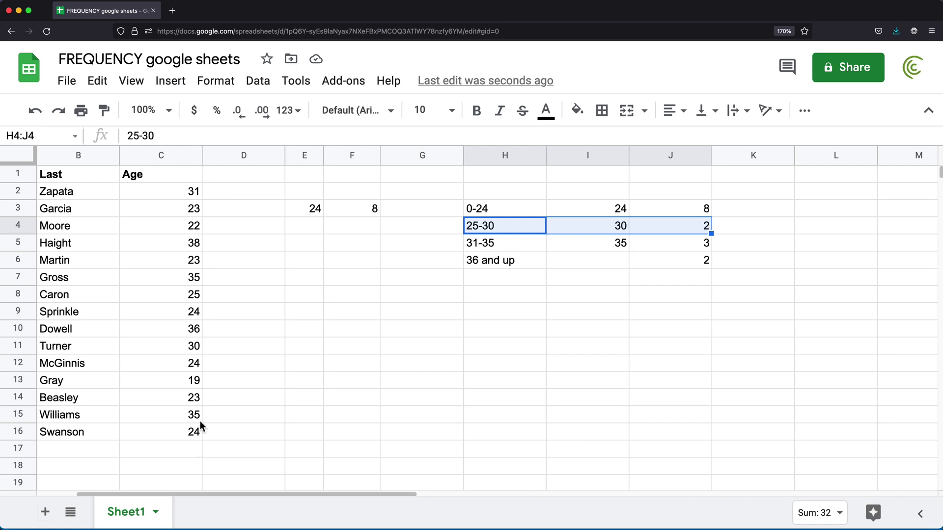
left_click(477, 226)
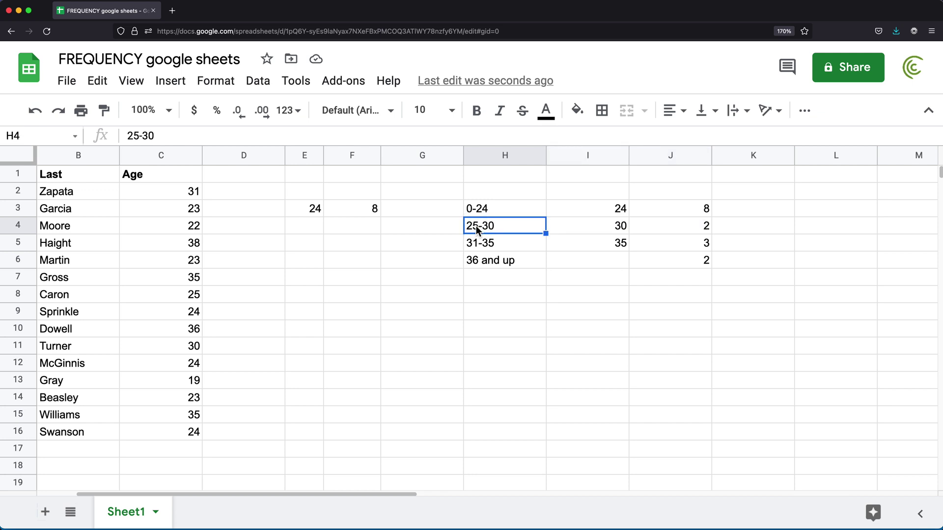
left_click(614, 229)
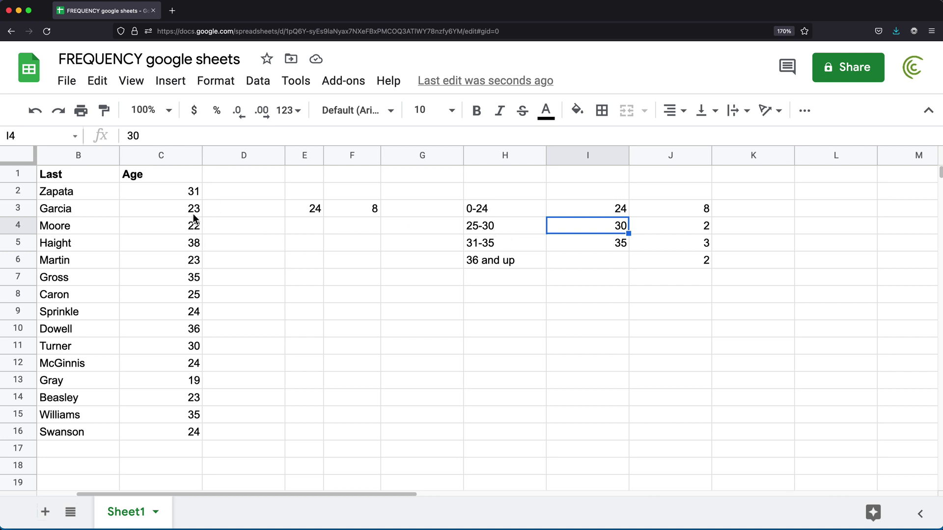
left_click_drag(191, 191, 201, 286)
left_click(193, 297)
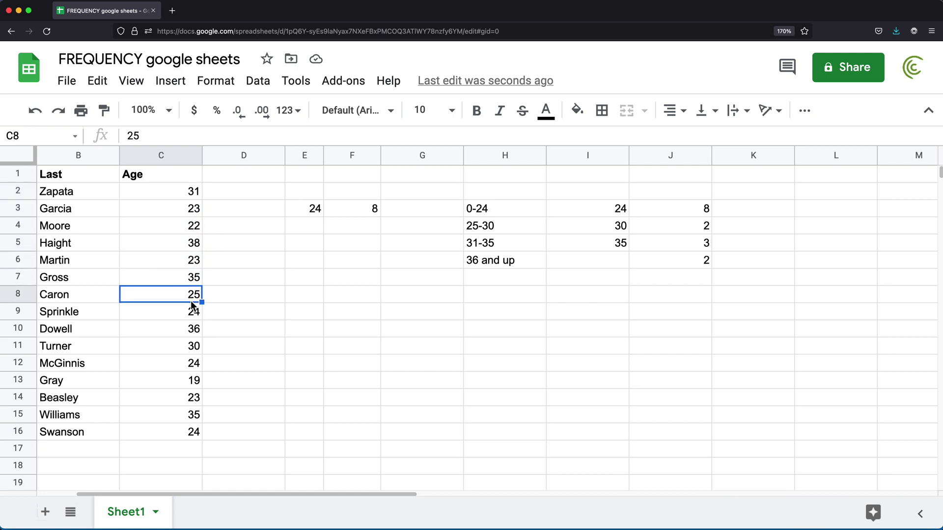
left_click(193, 347)
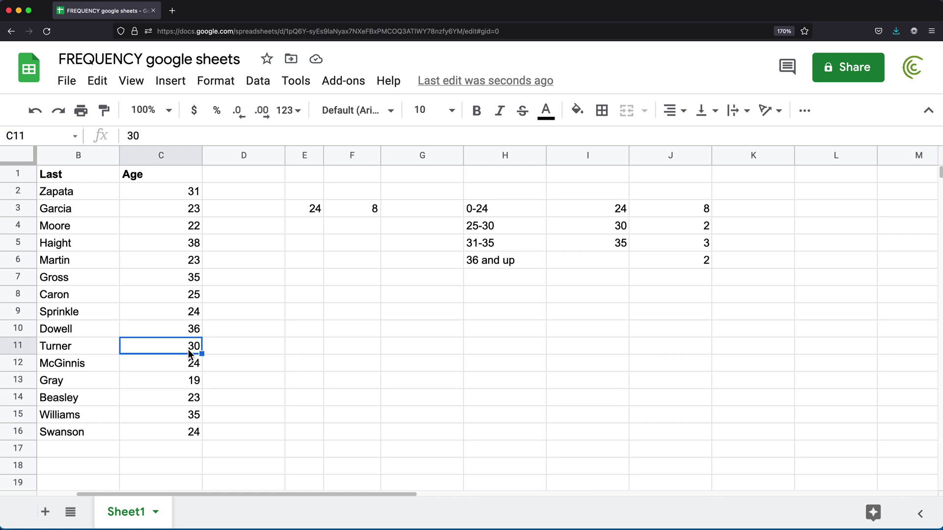
left_click(680, 226)
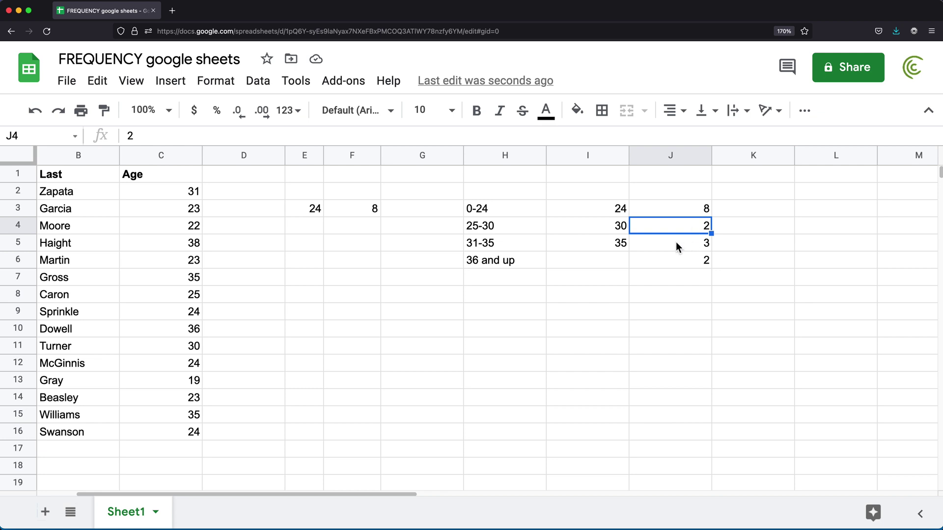
Step: Check the J5 and J6 counts against limit 35 and ages 38 and 36, then edit J3
left_click(676, 243)
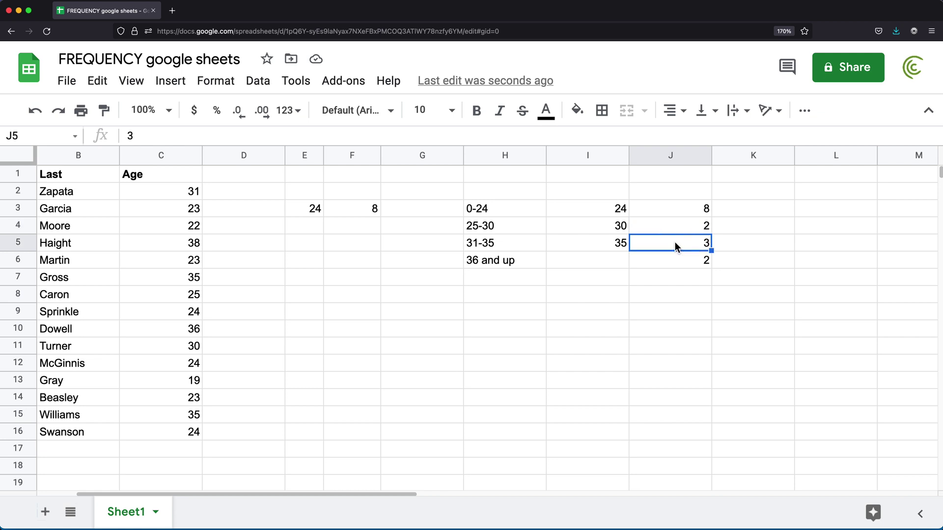
left_click(613, 243)
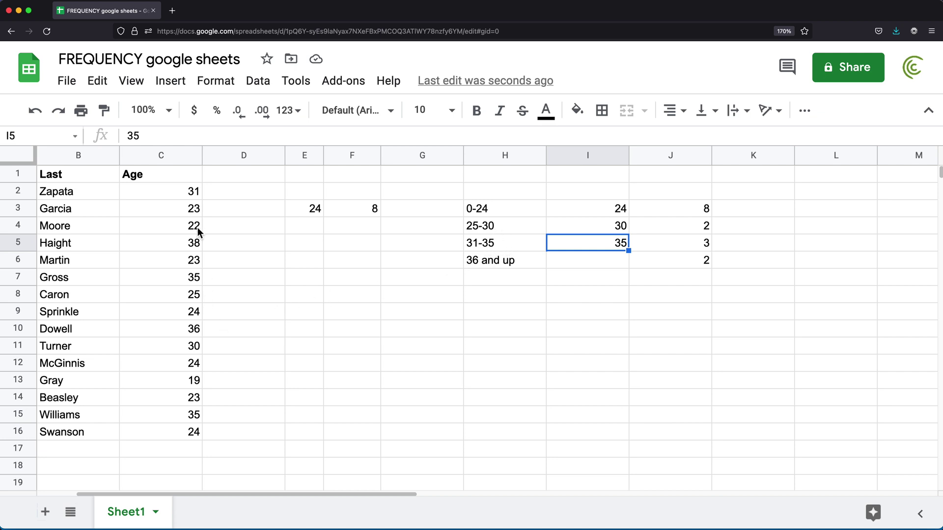
left_click(698, 244)
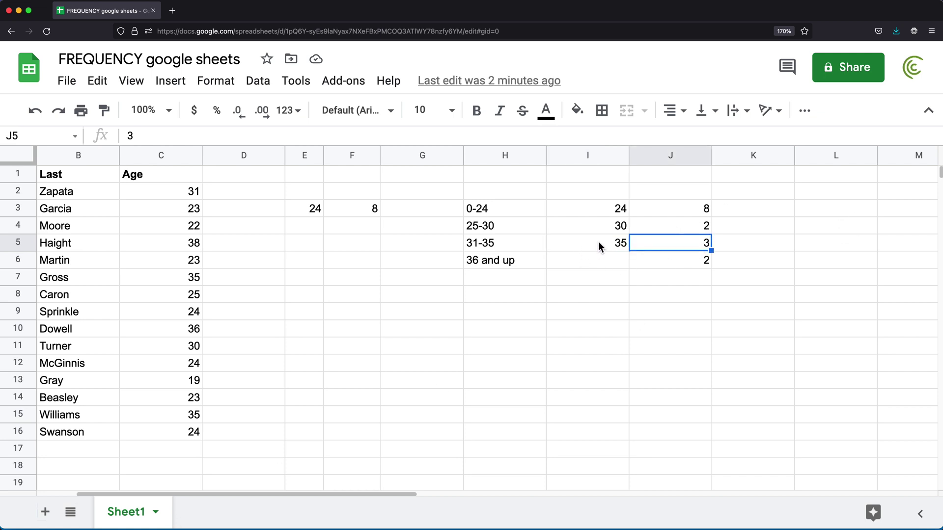
left_click(479, 264)
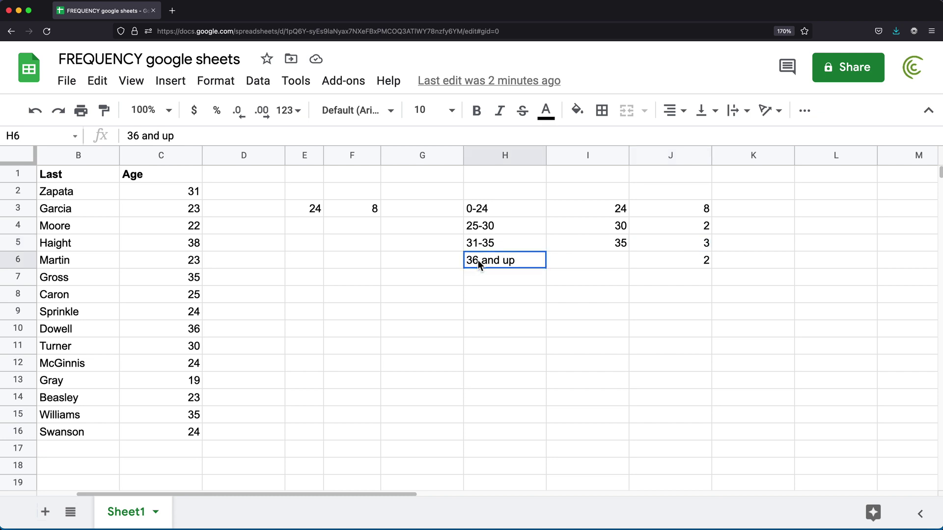
left_click(689, 265)
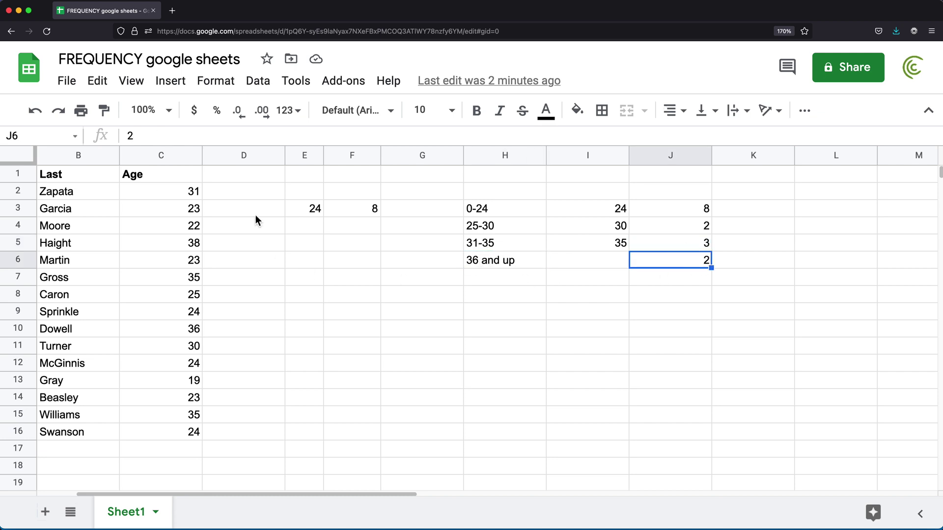
left_click(193, 246)
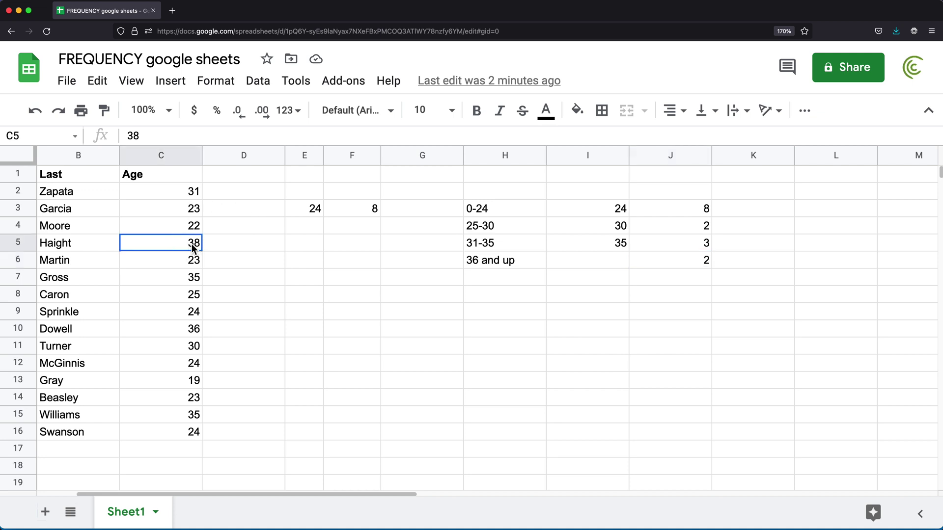
left_click(193, 332)
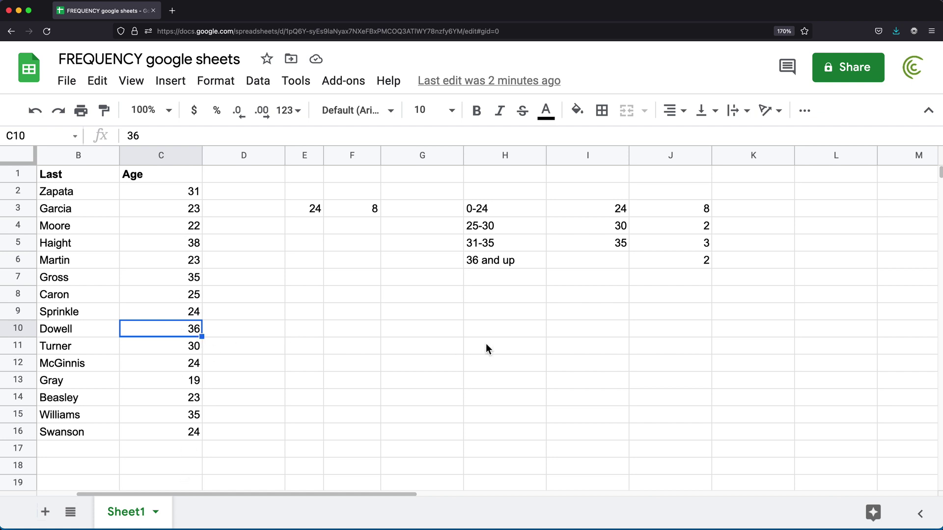
left_click(703, 210)
double_click(704, 213)
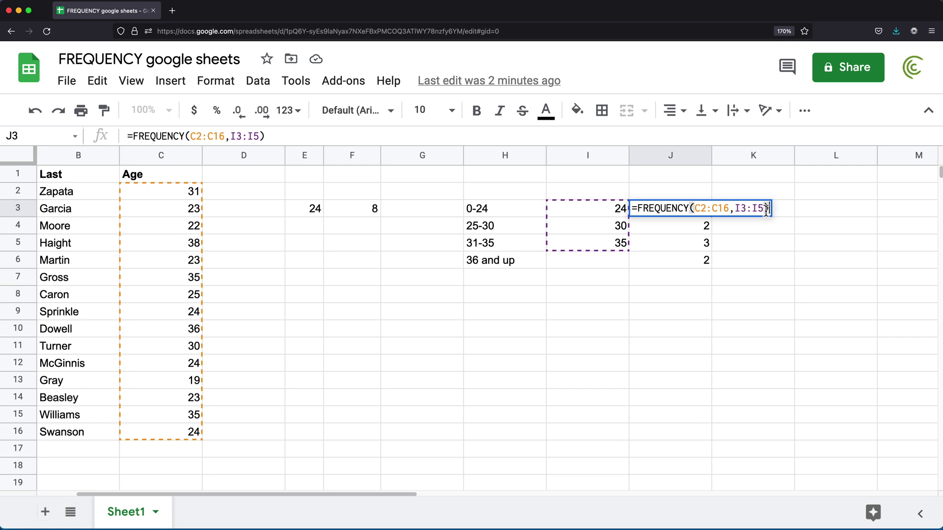
Step: Replace I3:I5 in J3's FREQUENCY formula with the inline array {24,30,35}
left_click_drag(766, 209, 737, 210)
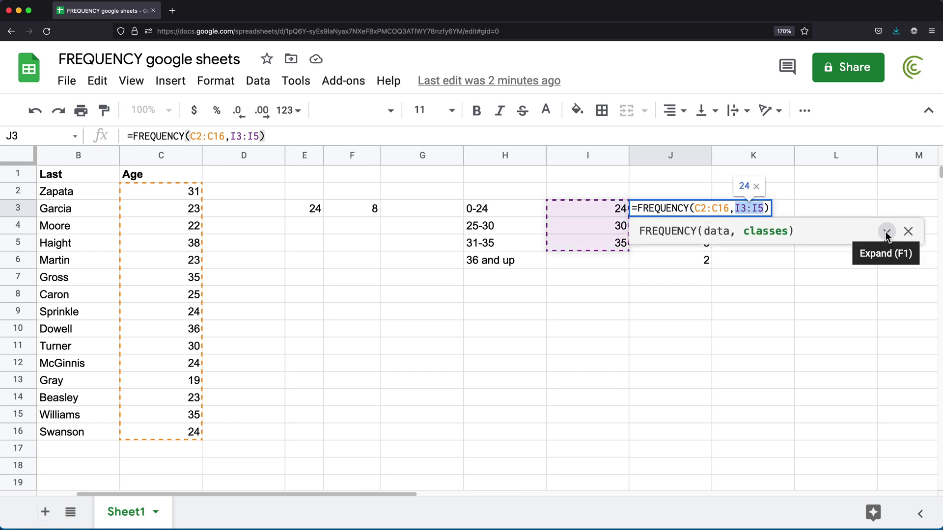
type("{}")
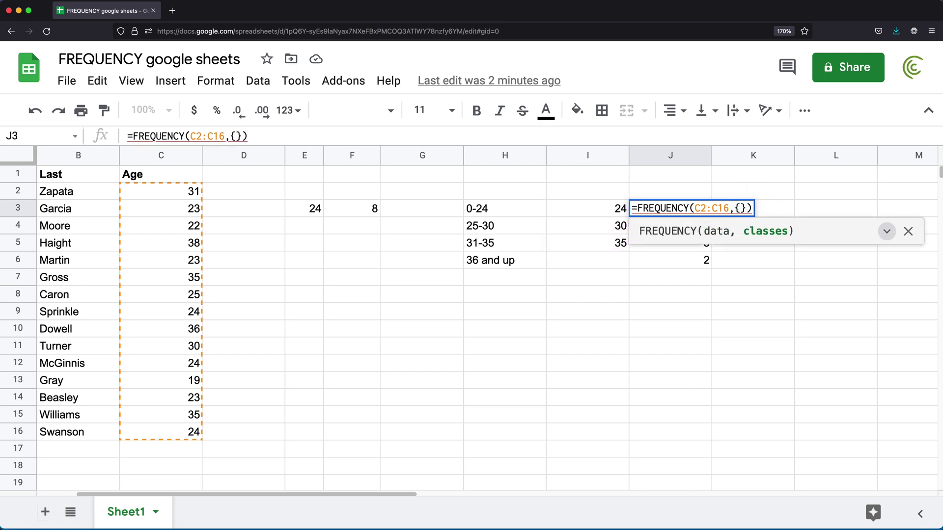
type("24, ")
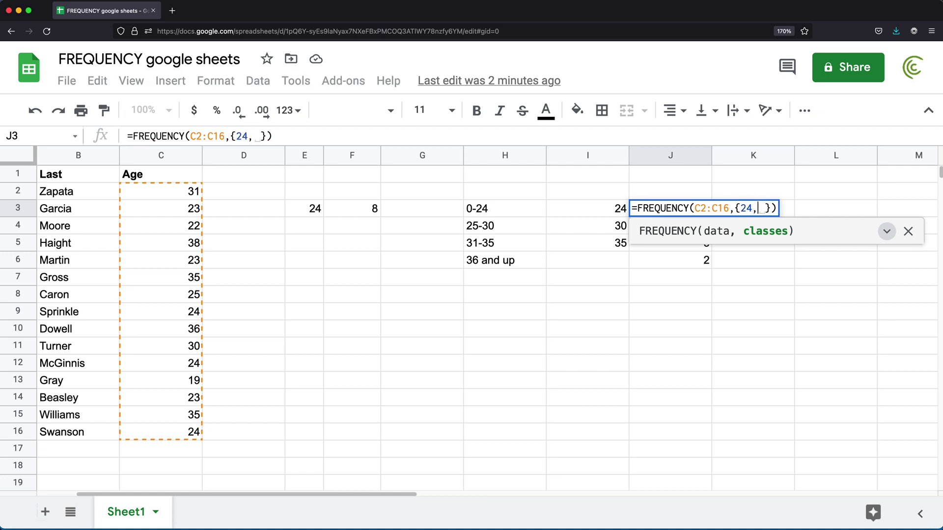
type("30,")
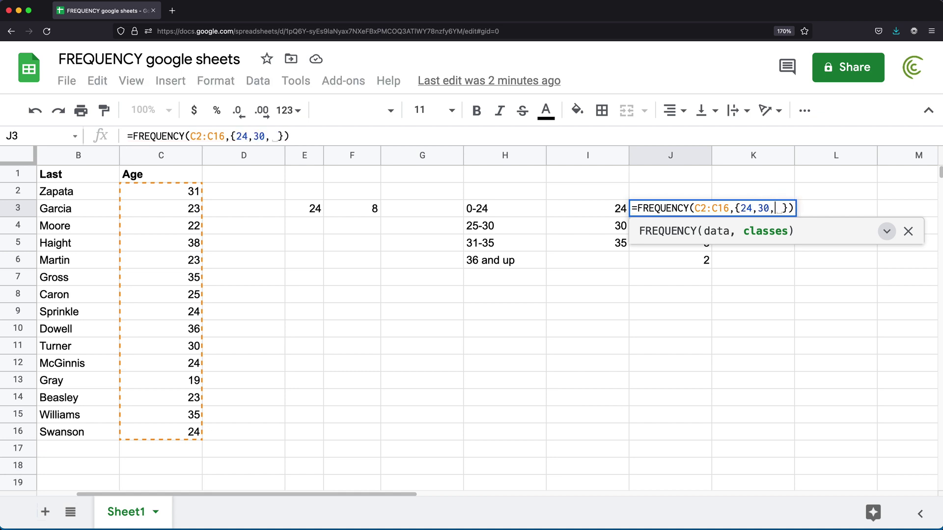
type("35")
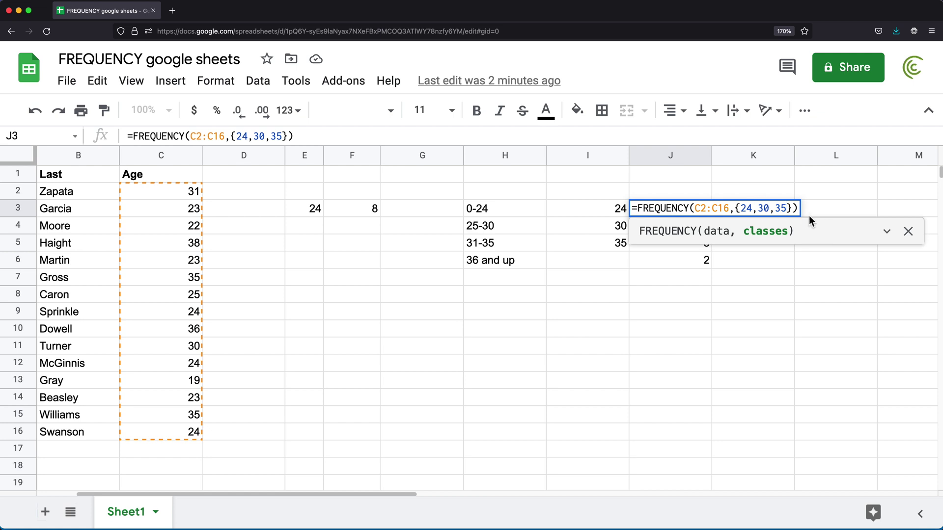
key("Left")
key("Left")
key("Left")
key("Left")
key("Left")
key("Left")
key("BackSpace")
type(";")
key("Right")
key("Right")
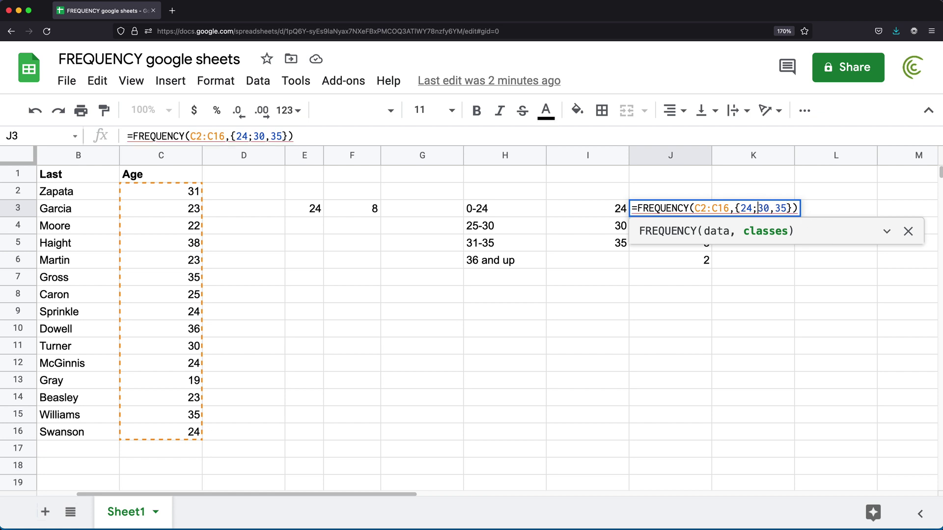
key("Left")
key("Left")
key("BackSpace")
type(",")
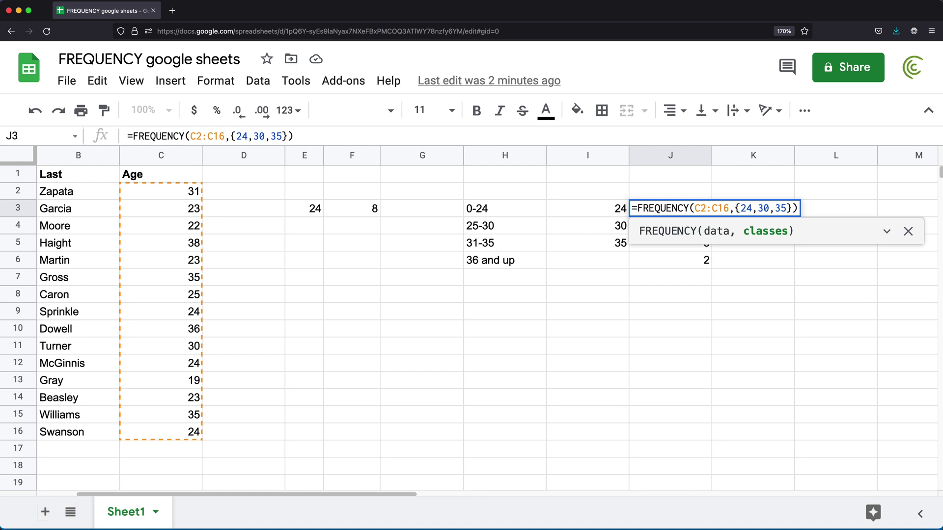
key("Return")
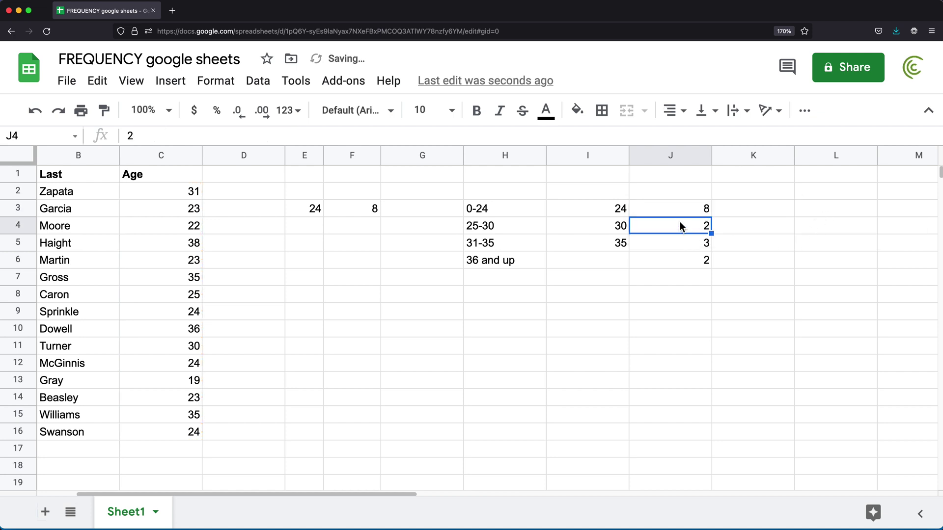
Step: Change J3's inline limits to the column array {24;30;35}
double_click(679, 210)
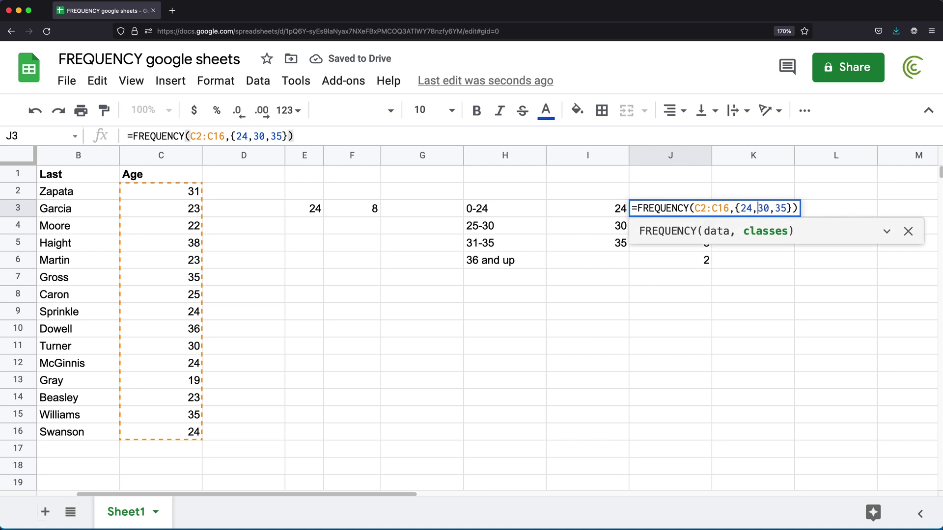
key("BackSpace")
type(";")
key("Right")
key("Right")
key("Right")
key("BackSpace")
type(";")
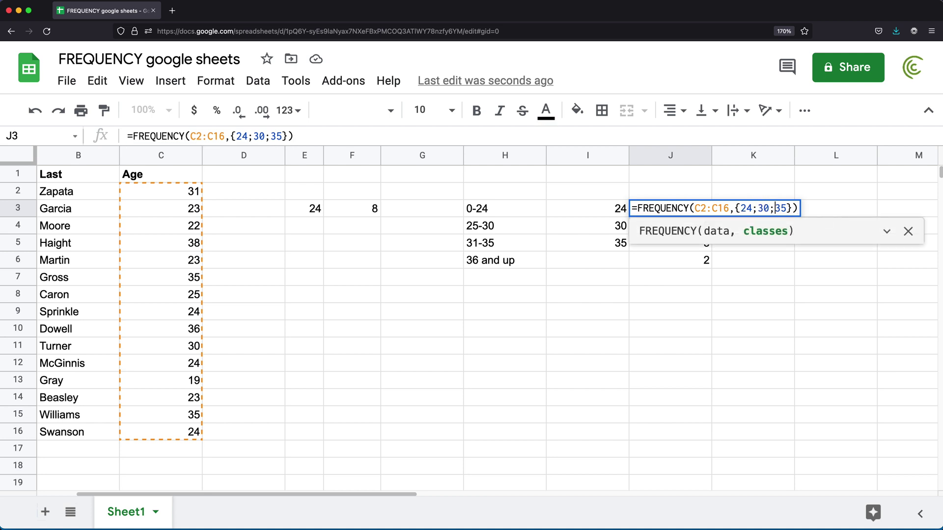
key("Return")
Step: Reopen J3's formula and highlight the {24;30;35} class values
double_click(692, 208)
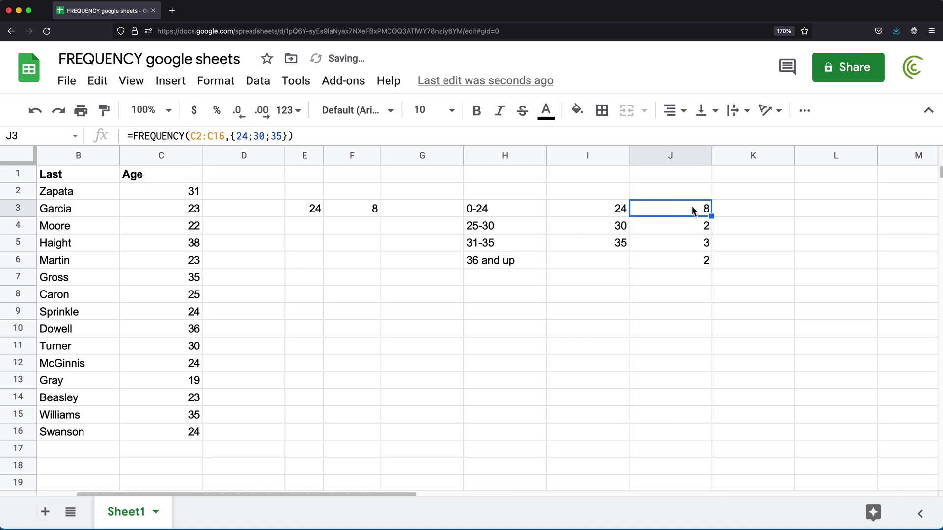
left_click_drag(736, 210, 797, 211)
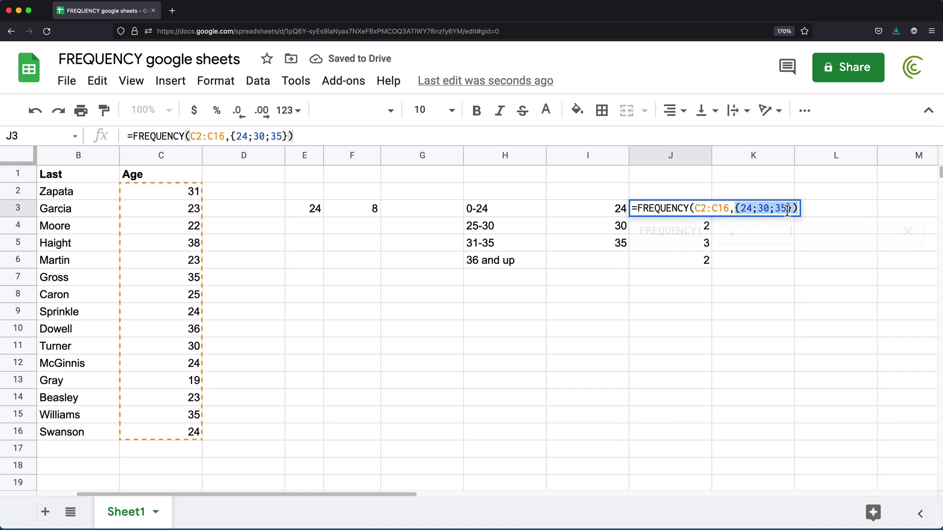
left_click(754, 211)
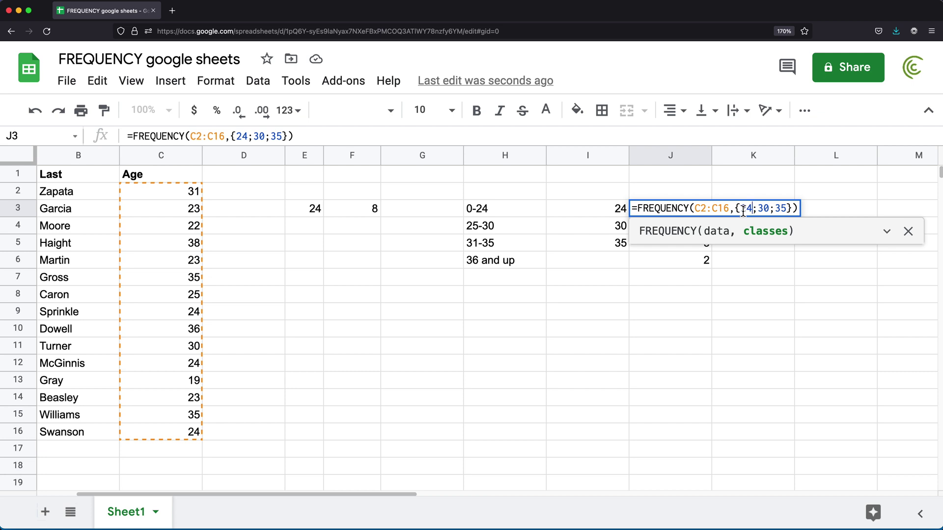
left_click_drag(742, 210, 788, 210)
Step: Reorder J3's class limits to {30;35;24} and commit the formula
left_click(752, 212)
key("BackSpace")
key("BackSpace")
type("30")
key("BackSpace")
key("BackSpace")
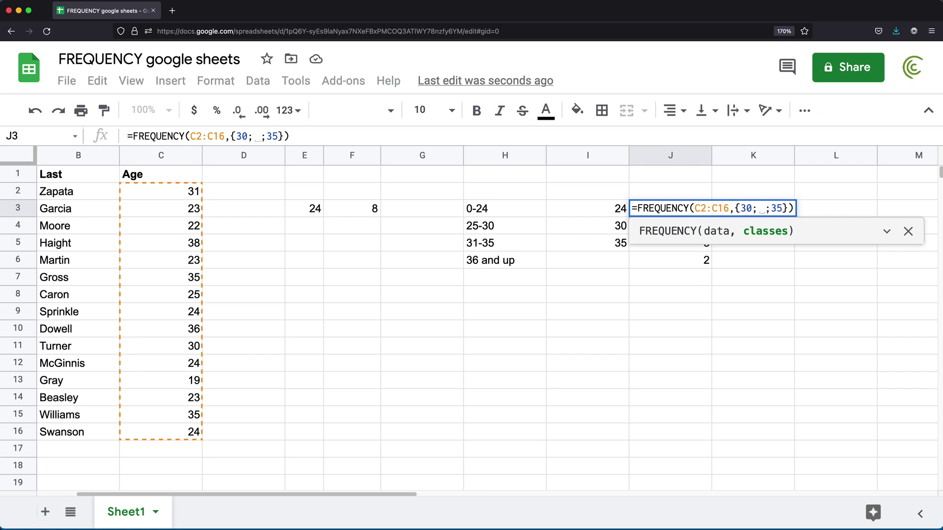
type("35")
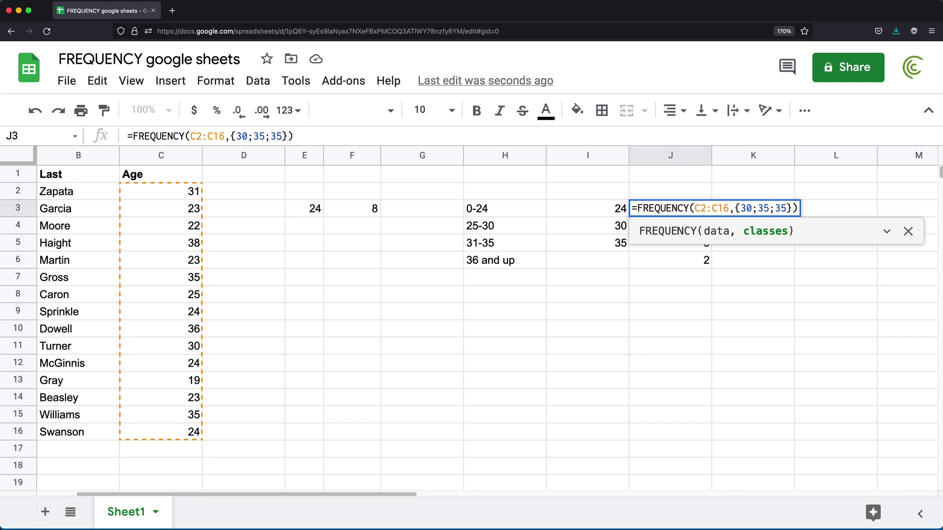
key("Right")
key("Right")
key("BackSpace")
key("BackSpace")
type("24")
left_click_drag(741, 210, 789, 210)
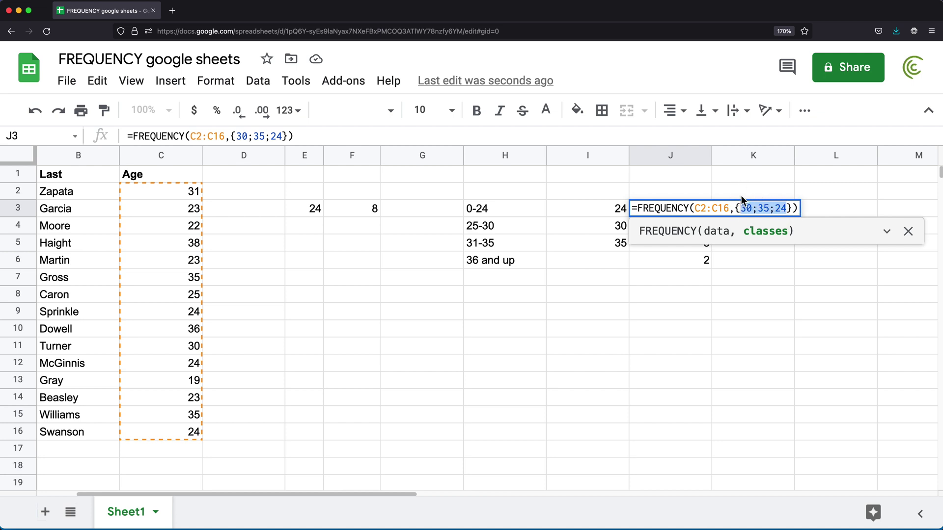
left_click(799, 209)
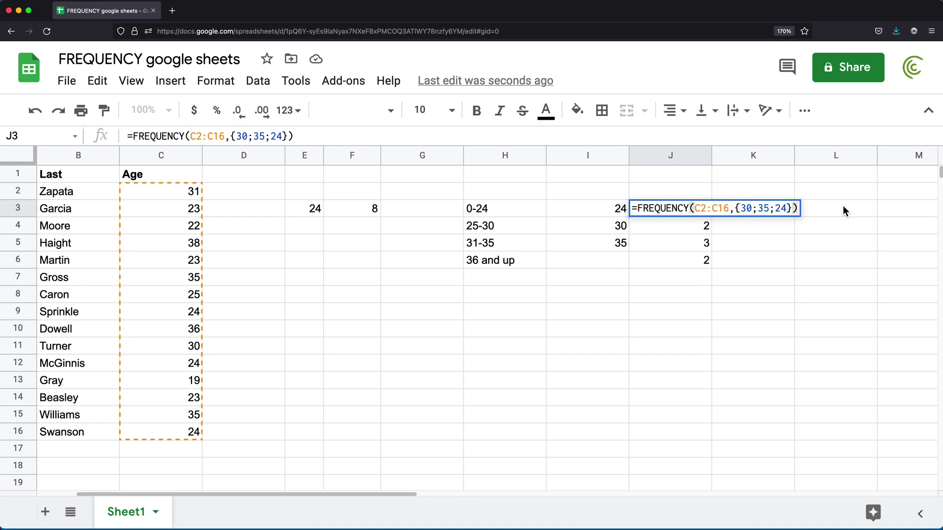
key("Return")
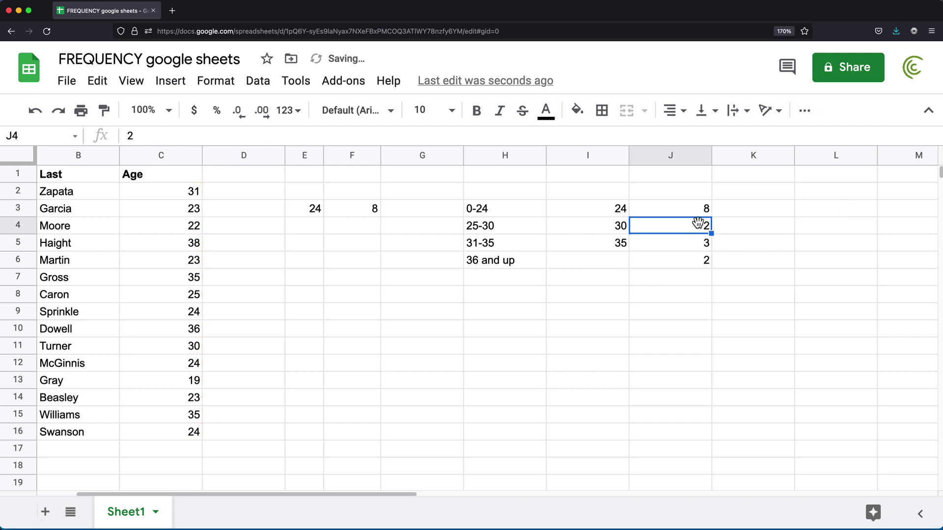
Step: Select J3:J6 to confirm the counts 8, 2, 3, 2, then reopen J3's formula
left_click_drag(693, 215, 690, 263)
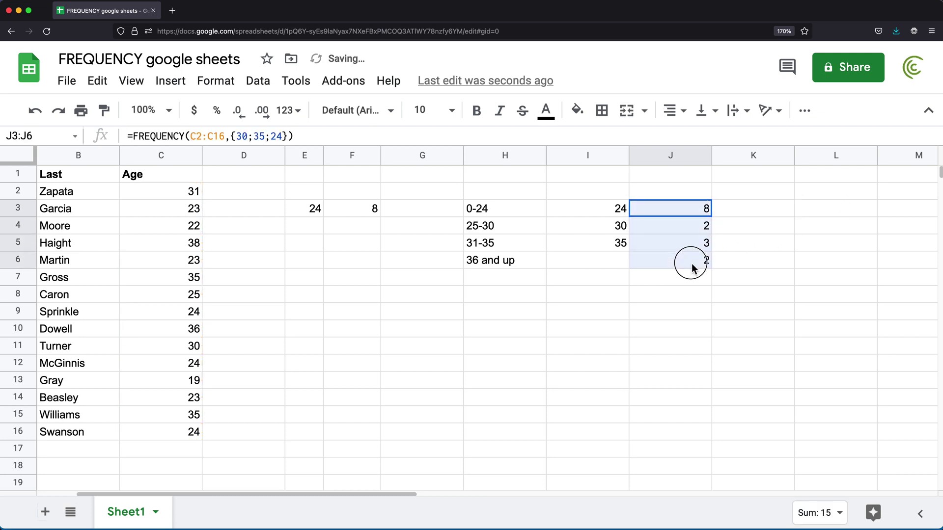
double_click(665, 208)
left_click_drag(741, 208, 778, 215)
key("Right")
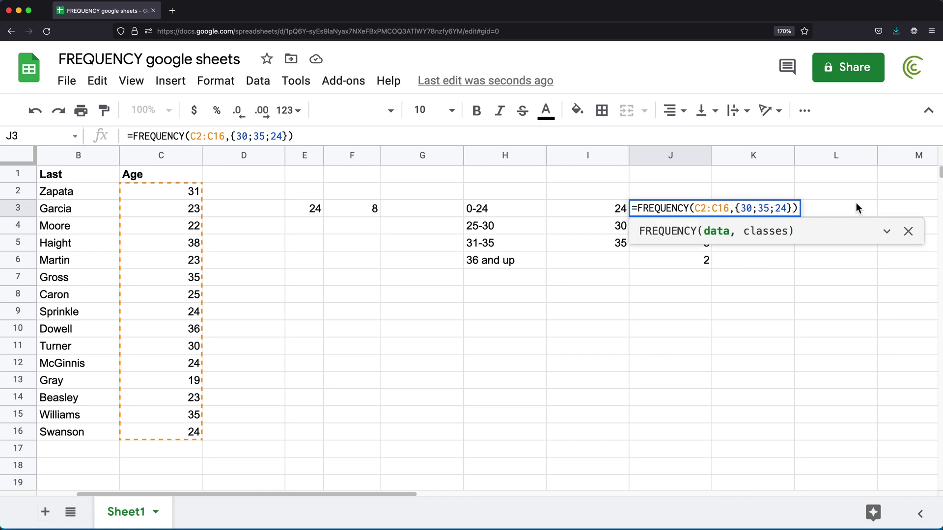